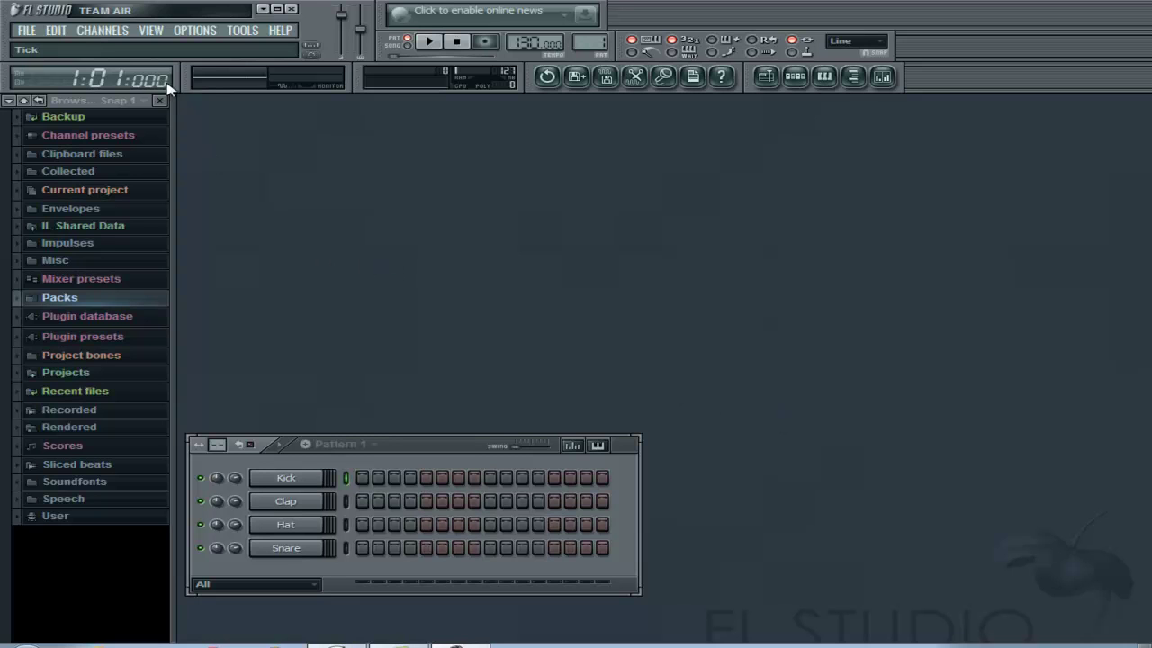
# - Add an FL Slayer channel, reposition its plugin window and view the options of its Damp knob
pyautogui.click(118, 30)
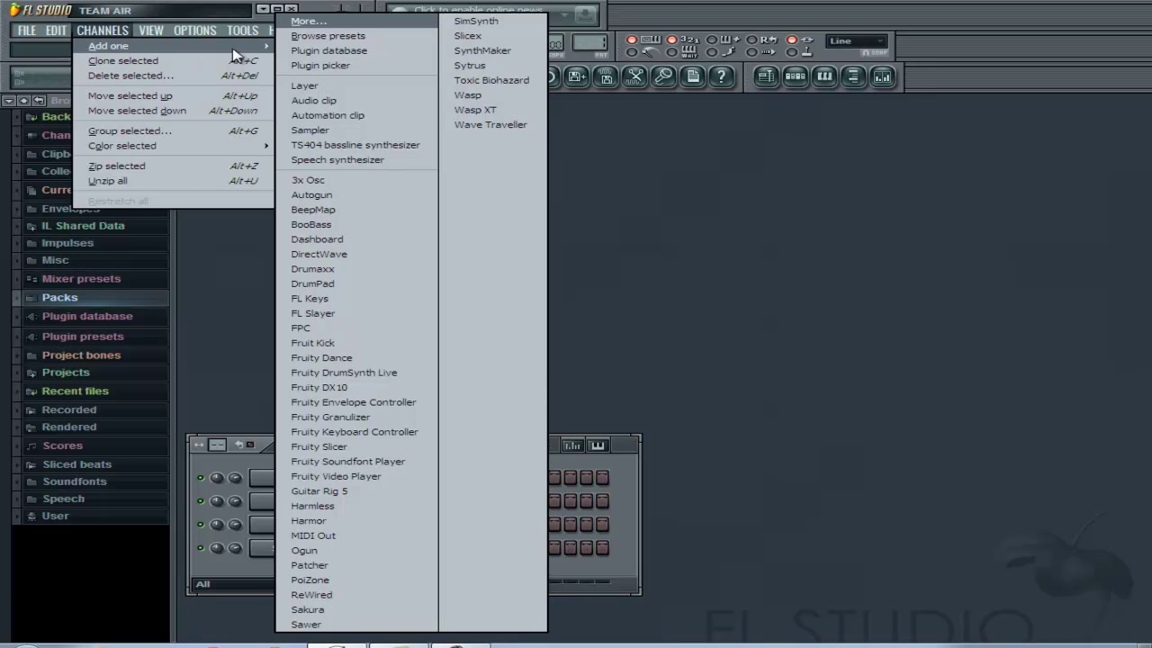
pyautogui.click(402, 322)
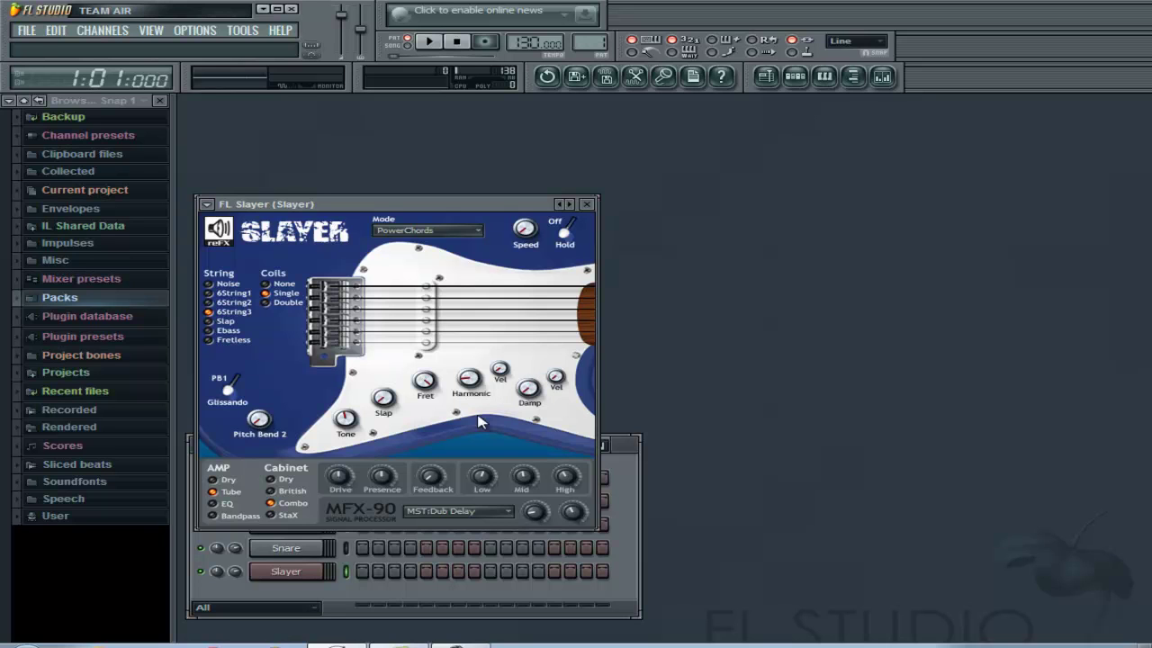
pyautogui.moveTo(389, 206); pyautogui.dragTo(434, 149)
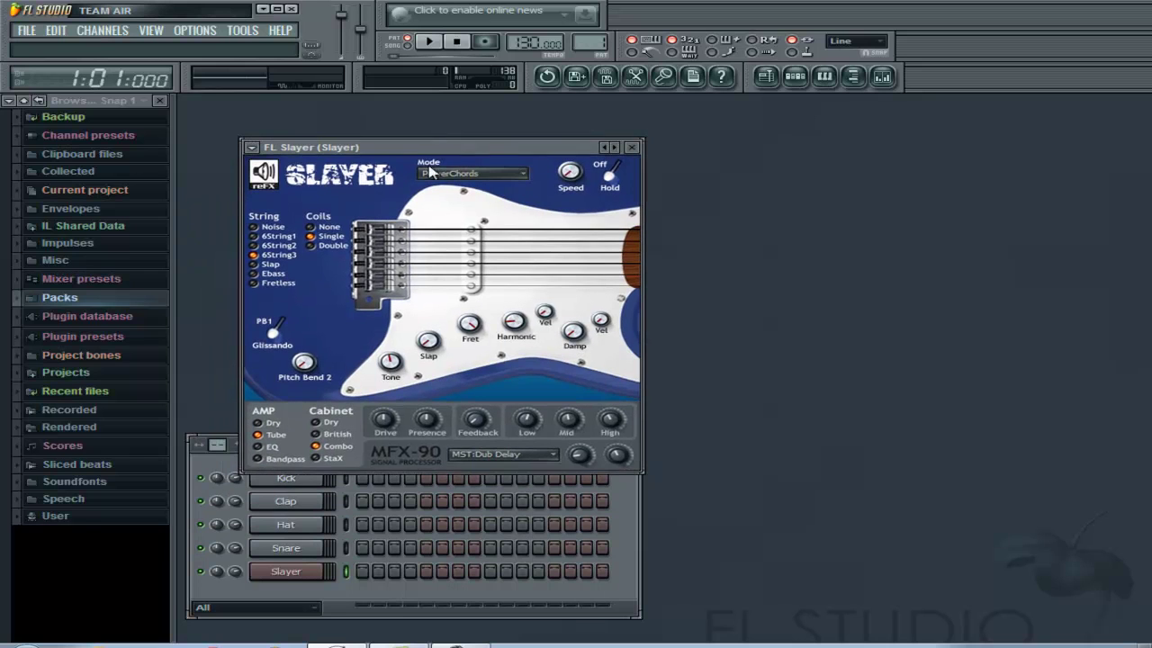
pyautogui.rightClick(576, 340)
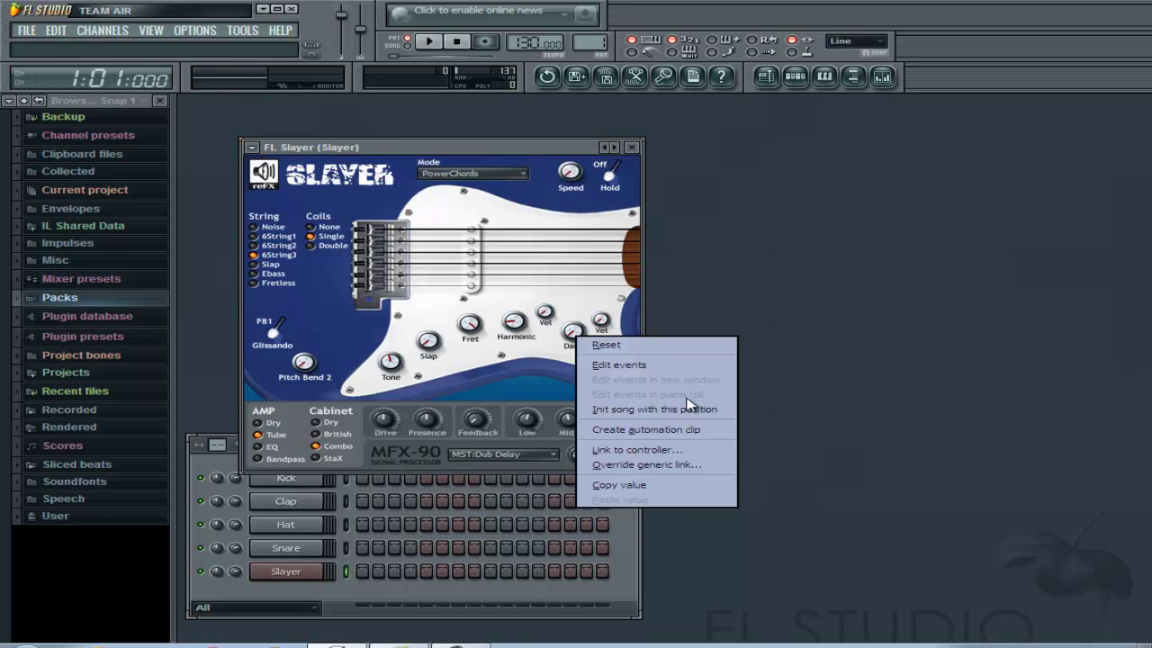
pyautogui.click(629, 556)
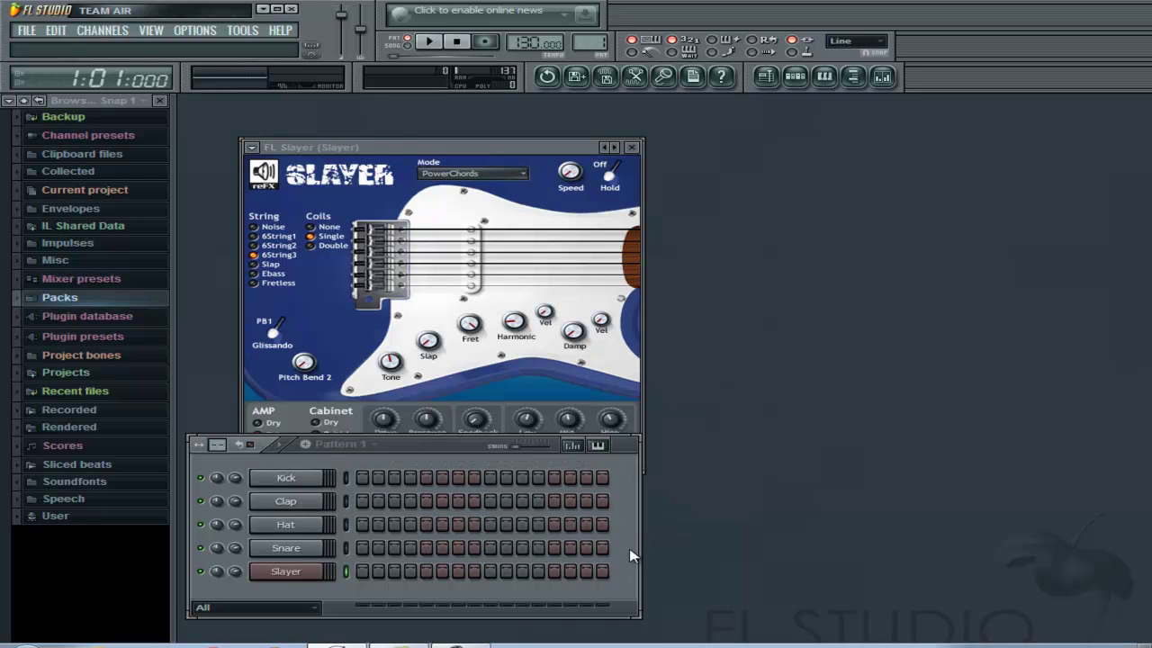
# - Move the step sequencer nearer the centre of the workspace and open the Slayer channel's piano roll
pyautogui.moveTo(466, 450); pyautogui.dragTo(592, 335)
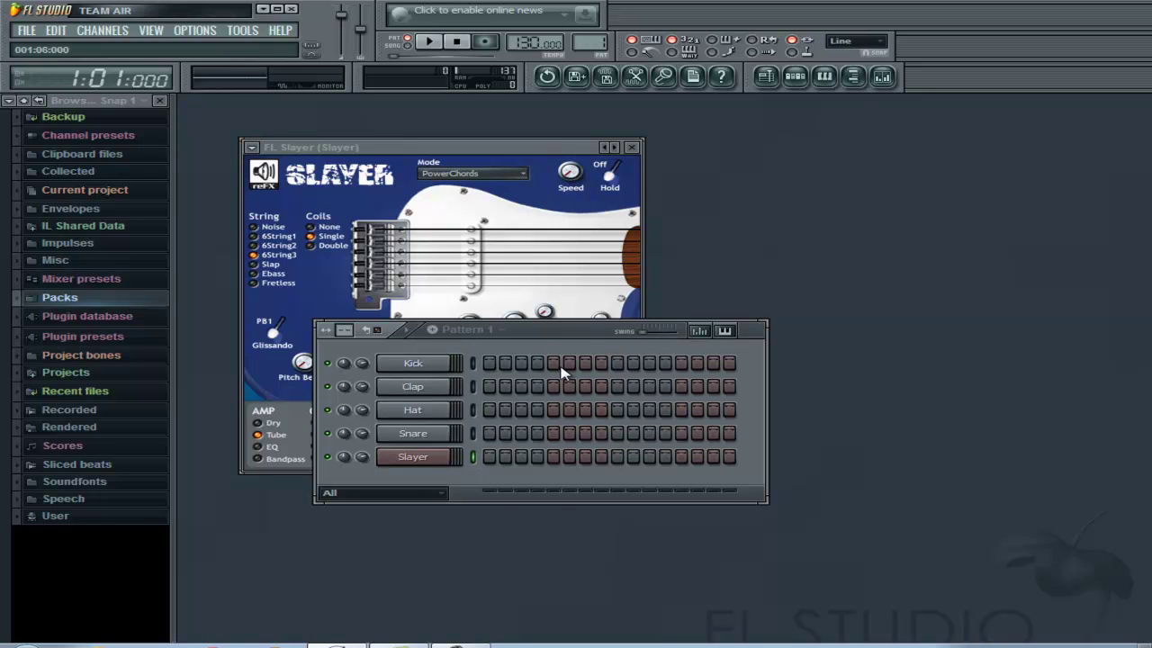
pyautogui.click(796, 77)
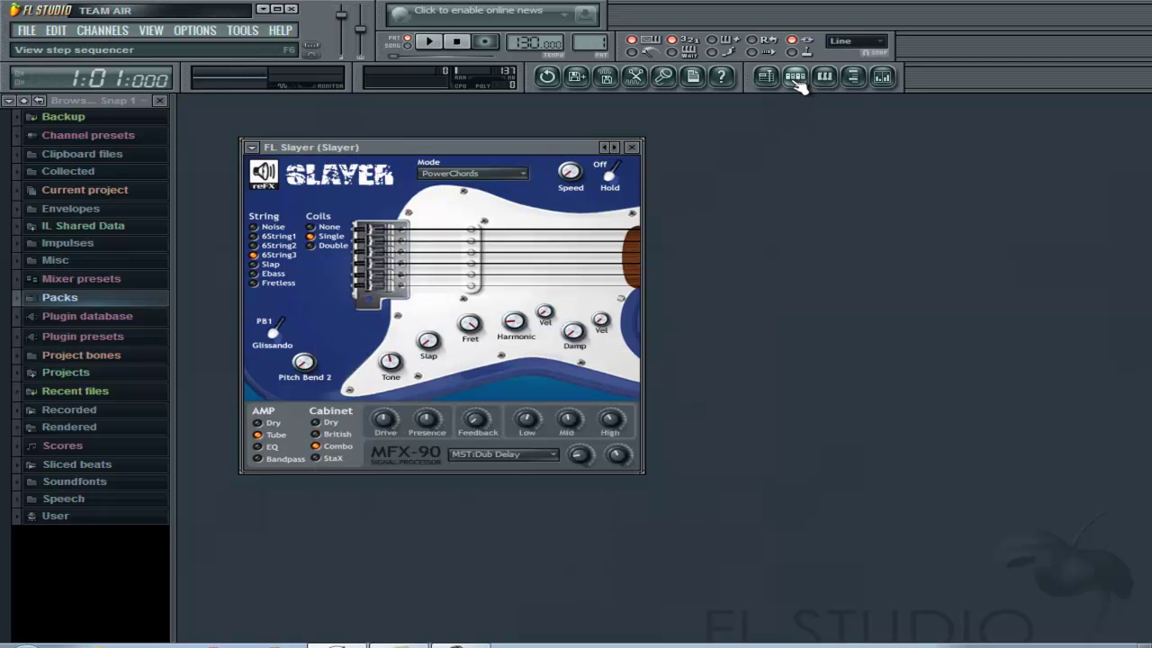
pyautogui.click(796, 78)
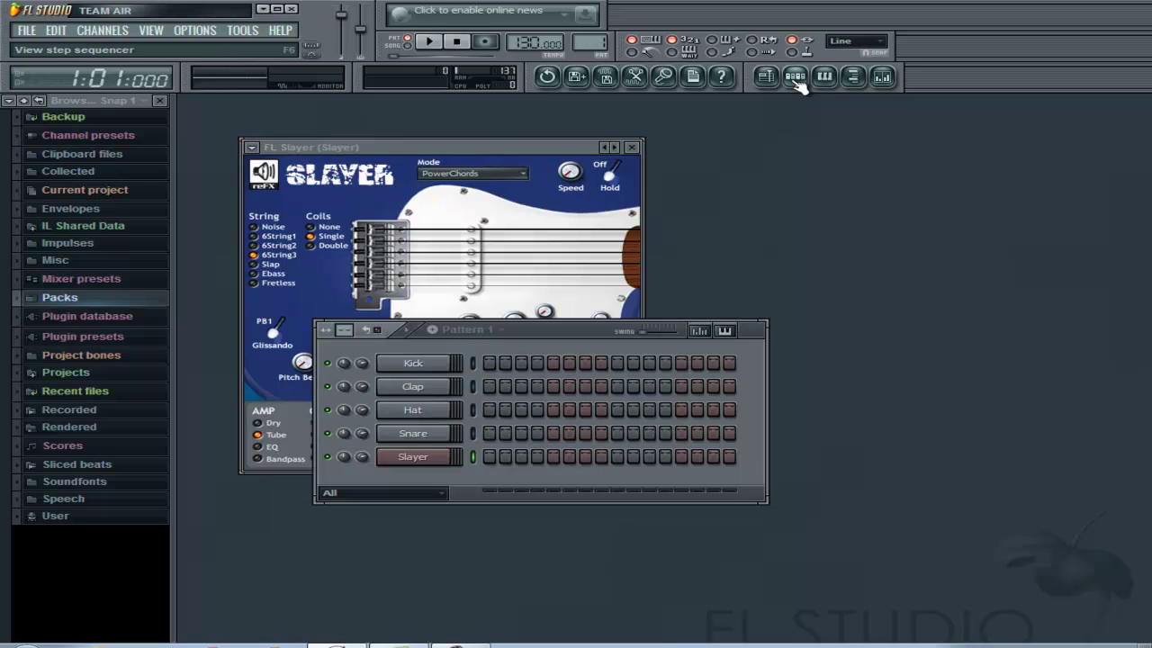
pyautogui.rightClick(436, 464)
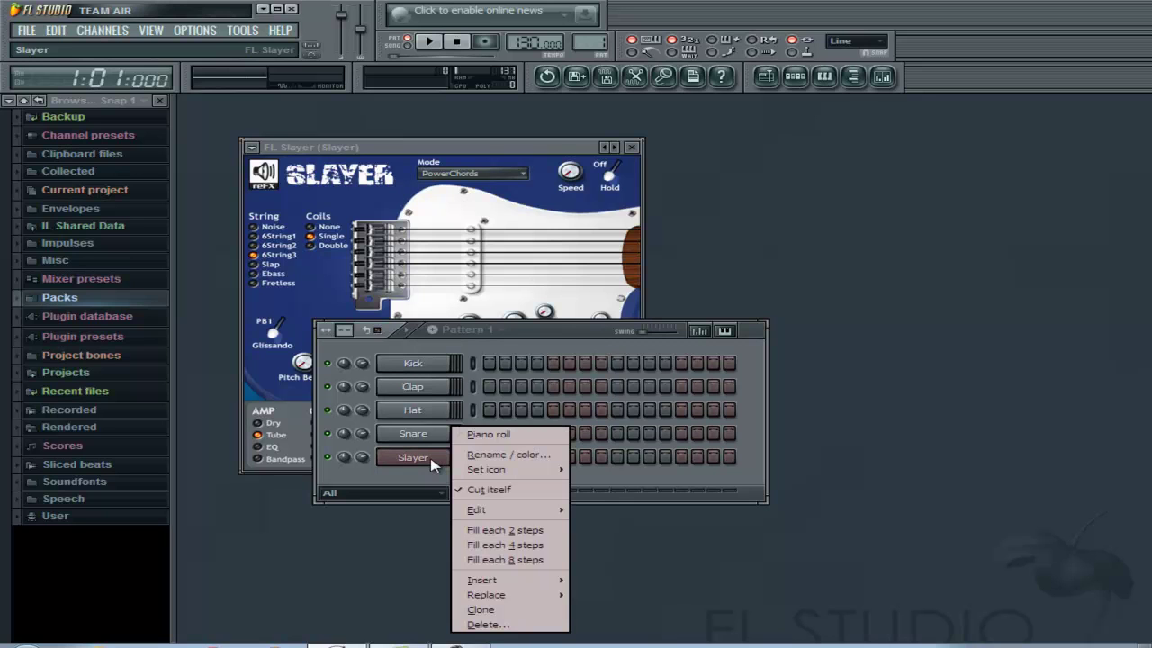
pyautogui.click(487, 437)
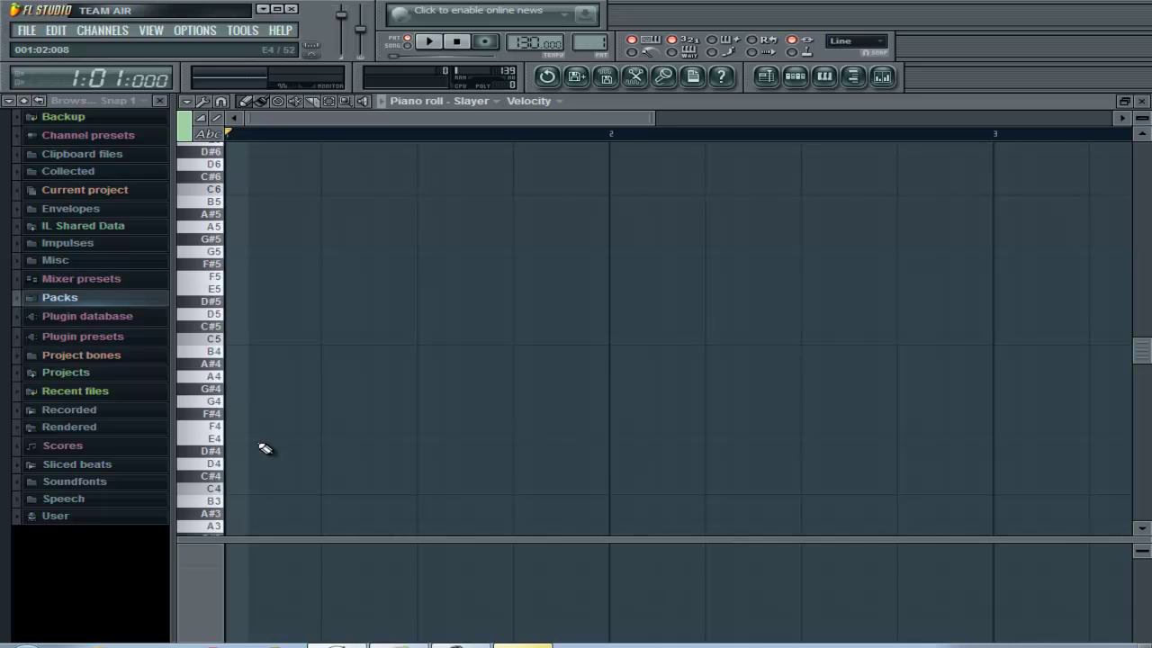
# - Audition the A4, A3 and A2 keys on the piano roll keyboard to compare their sound
pyautogui.click(222, 382)
pyautogui.click(217, 378)
pyautogui.scroll(-3, 221, 396)
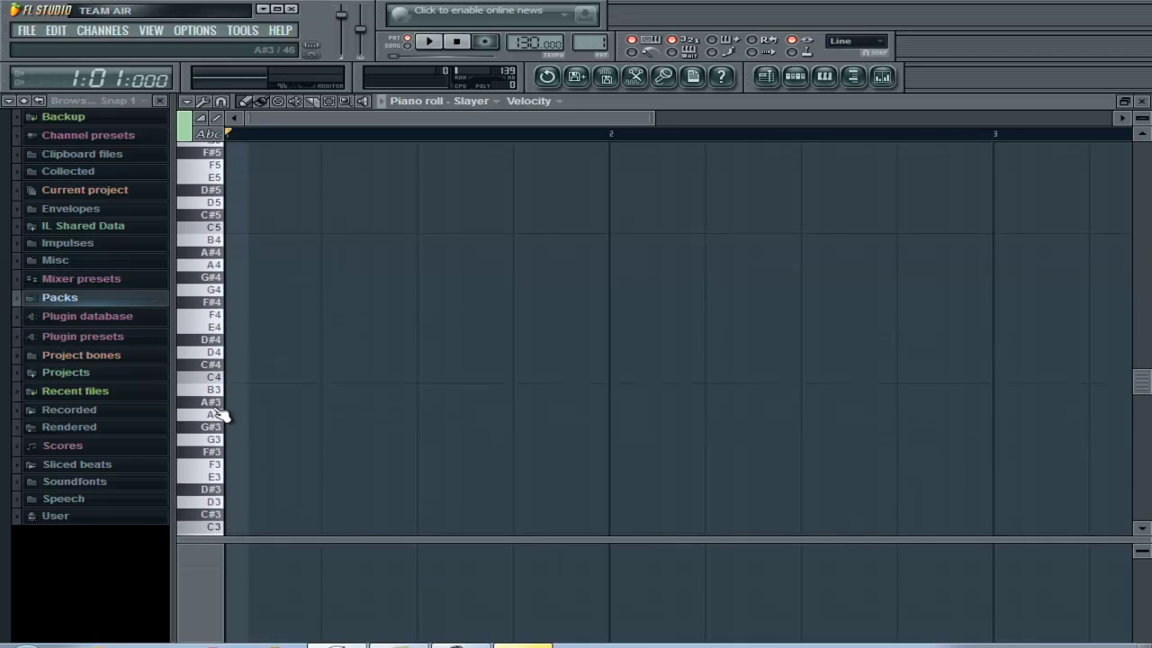
pyautogui.click(216, 416)
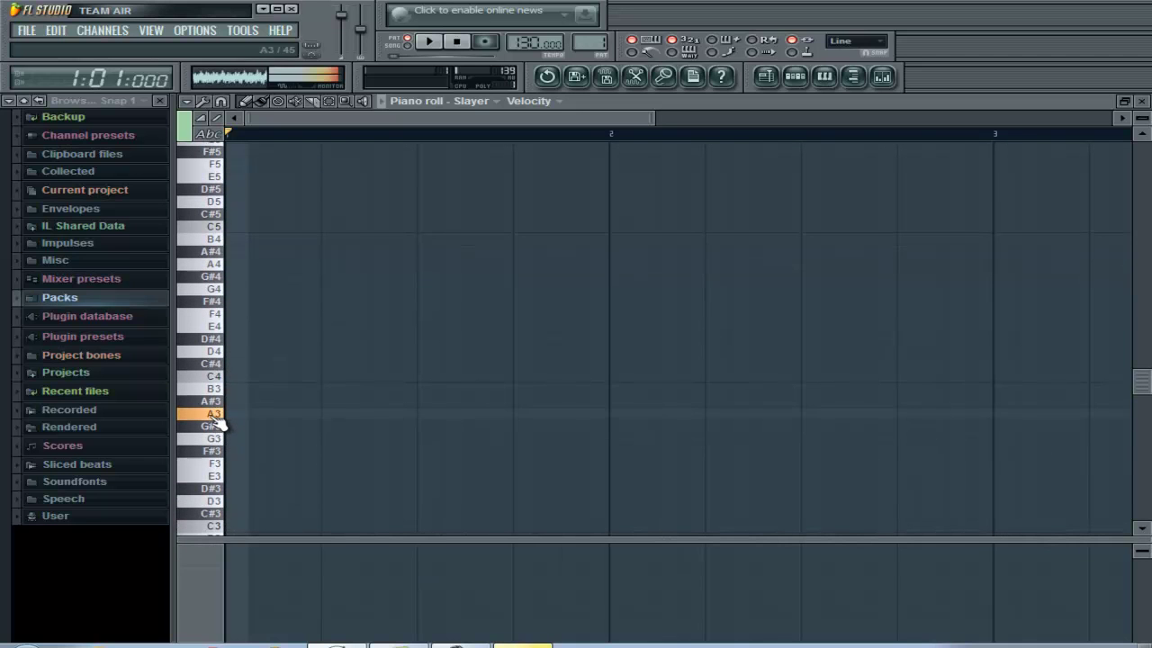
pyautogui.scroll(-2, 214, 416)
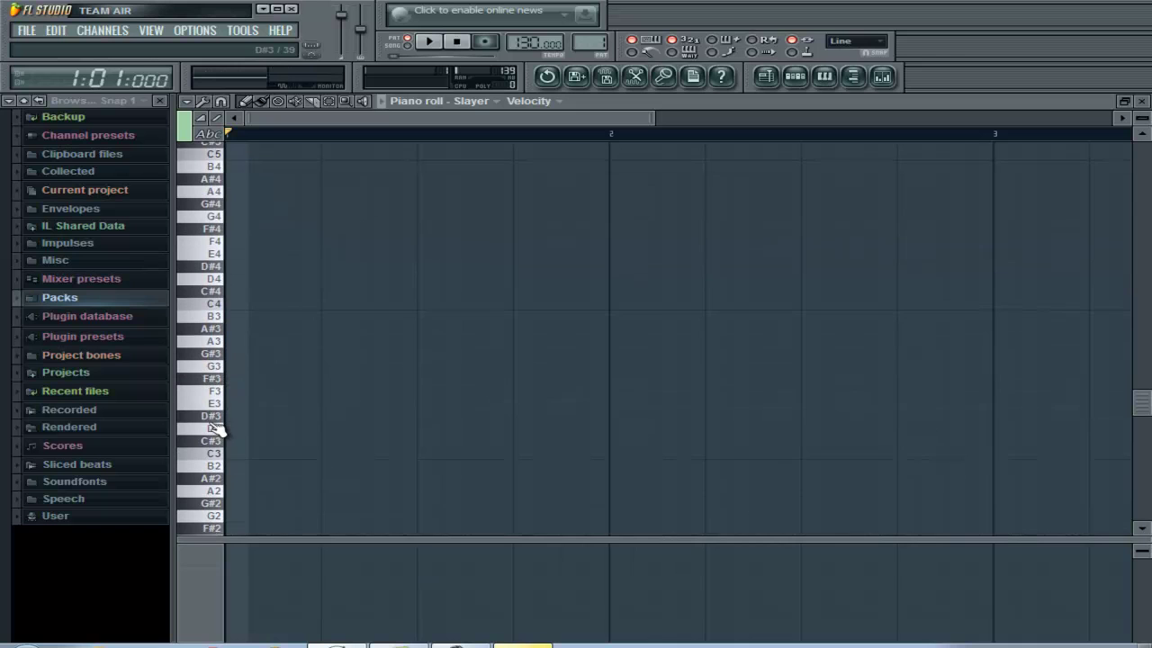
pyautogui.click(216, 489)
# - Place two consecutive A2 notes, each two steps long, at the start of bar 1
pyautogui.scroll(-2, 218, 494)
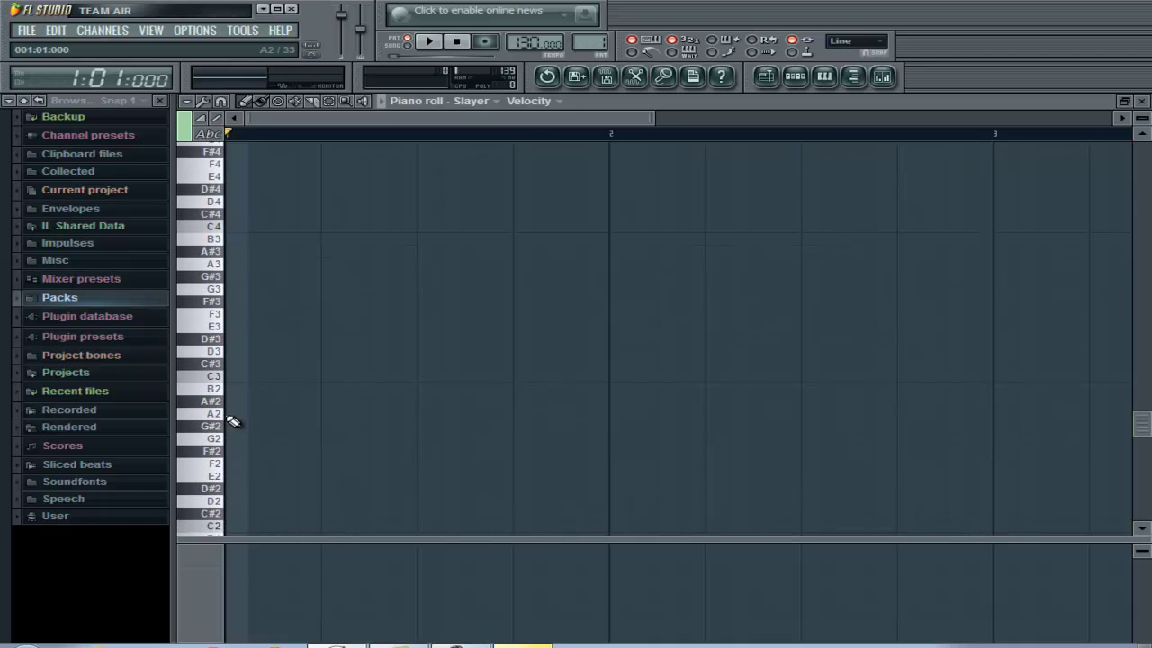
pyautogui.click(230, 416)
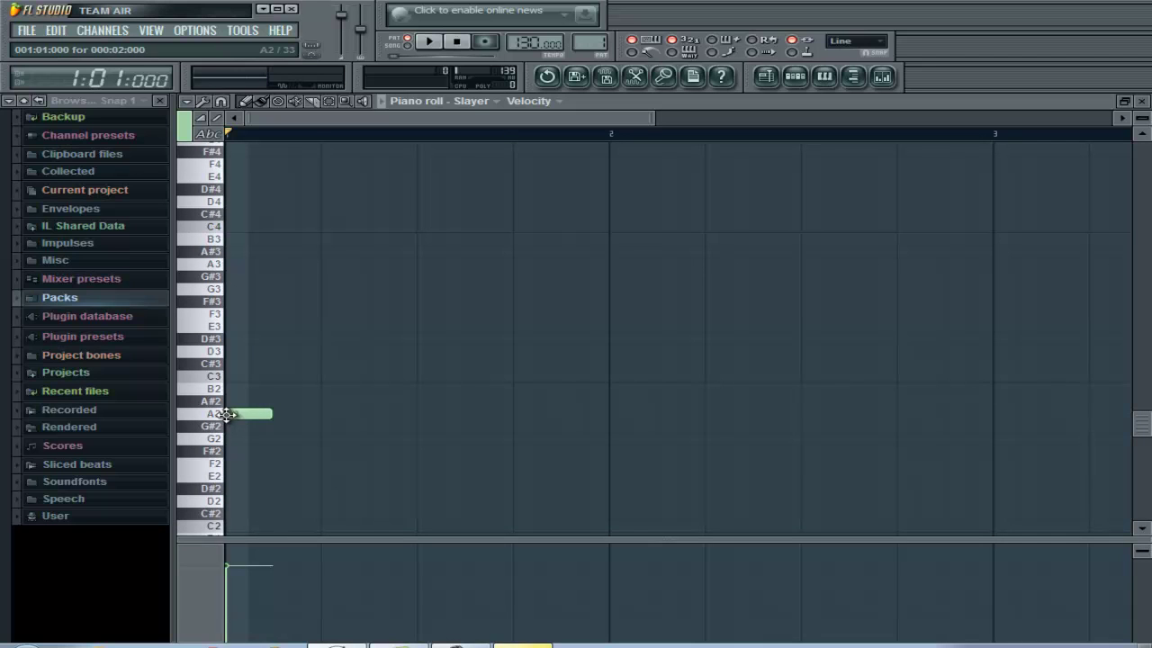
pyautogui.scroll(-2, 291, 420)
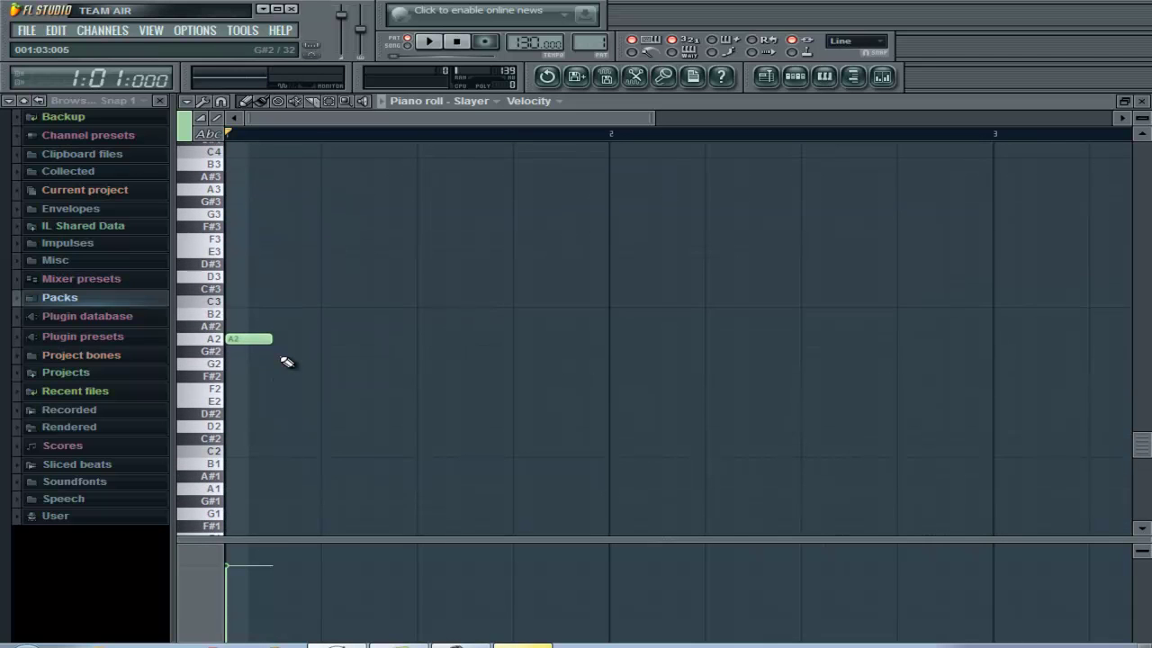
pyautogui.scroll(1, 280, 350)
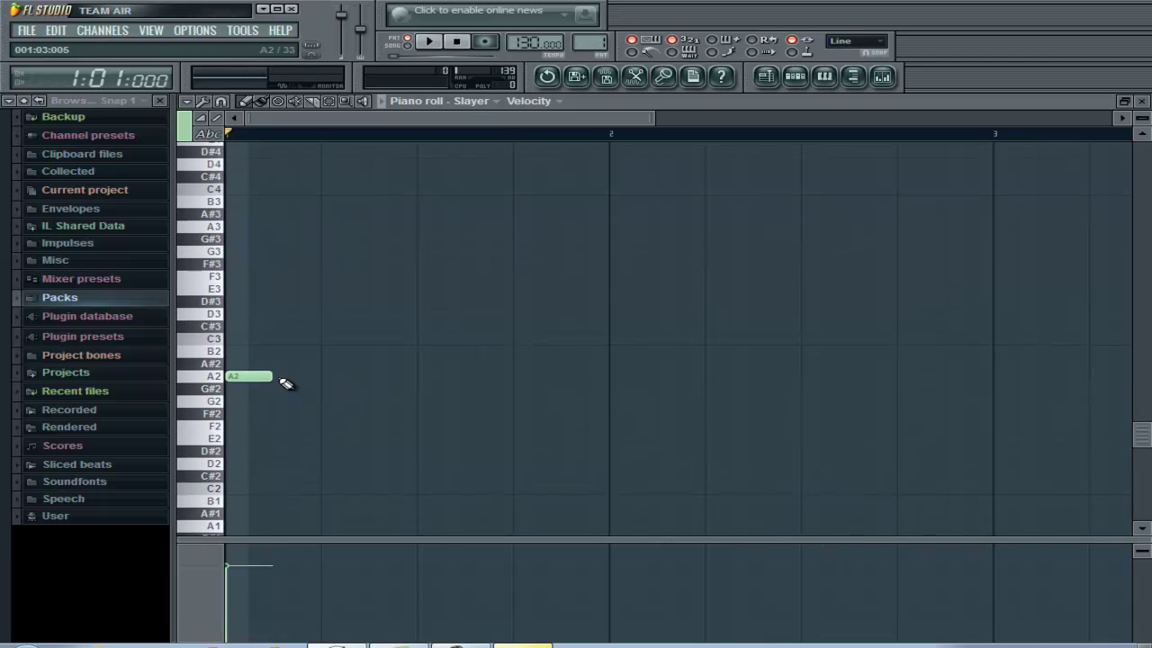
pyautogui.click(278, 378)
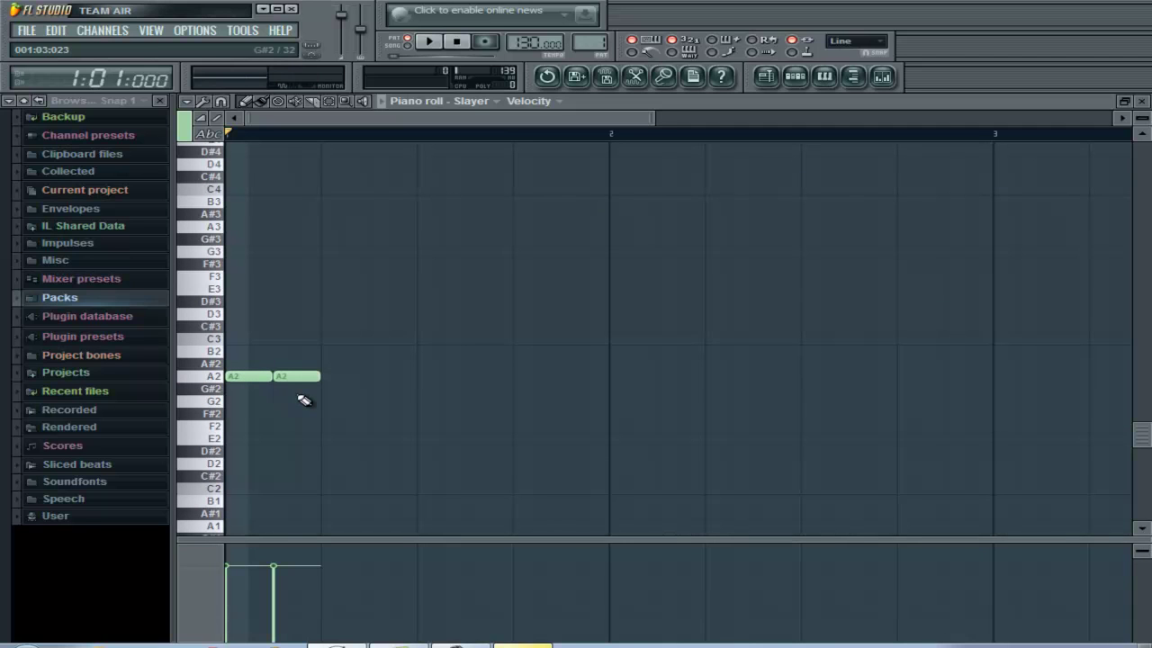
# - View the note properties and channel controls offered for the piano roll's event lane
pyautogui.click(207, 583)
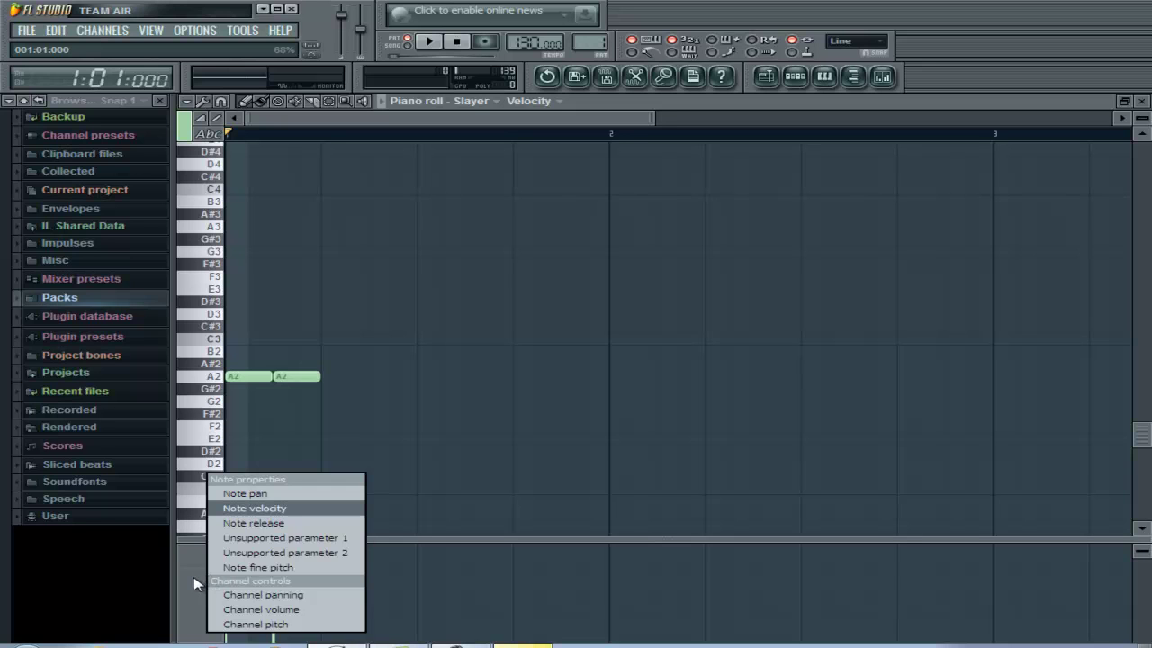
pyautogui.click(195, 584)
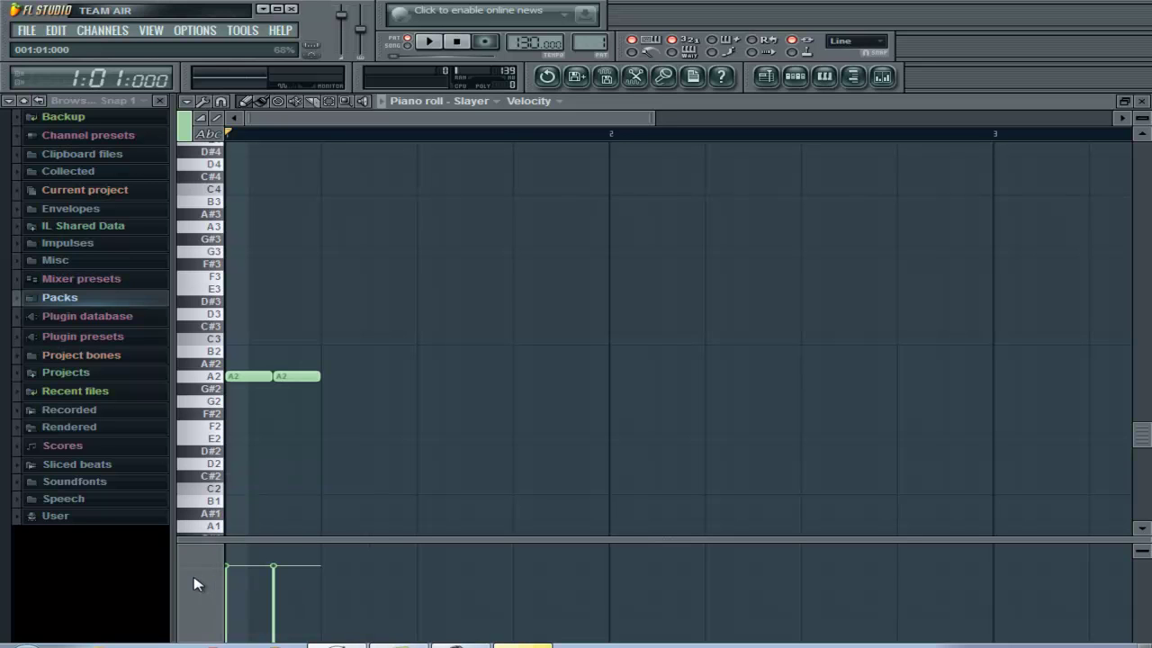
pyautogui.click(195, 583)
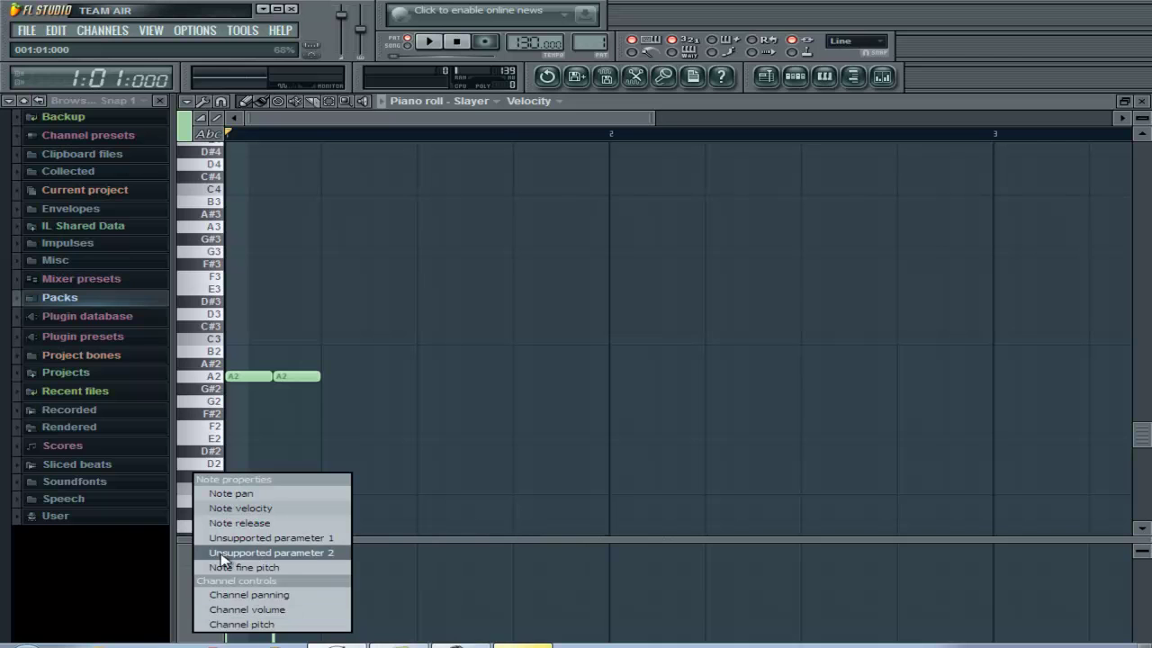
pyautogui.click(187, 561)
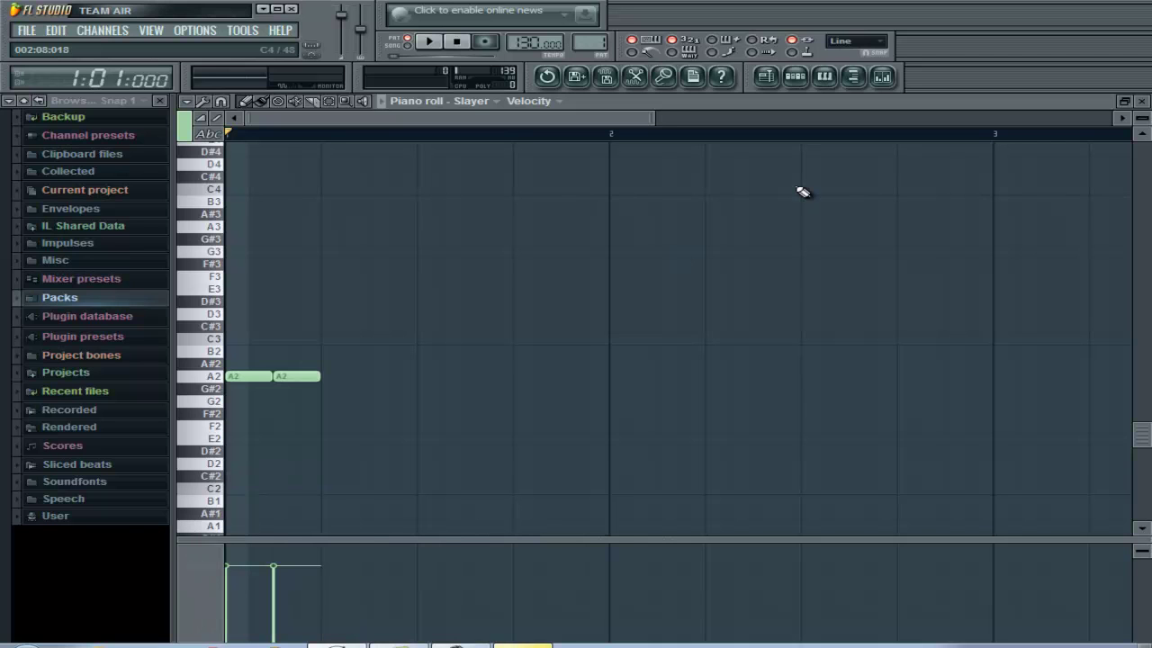
# - Show the Slayer Damp knob's events in the piano roll, set the level to about 76% and play the pattern
pyautogui.click(796, 77)
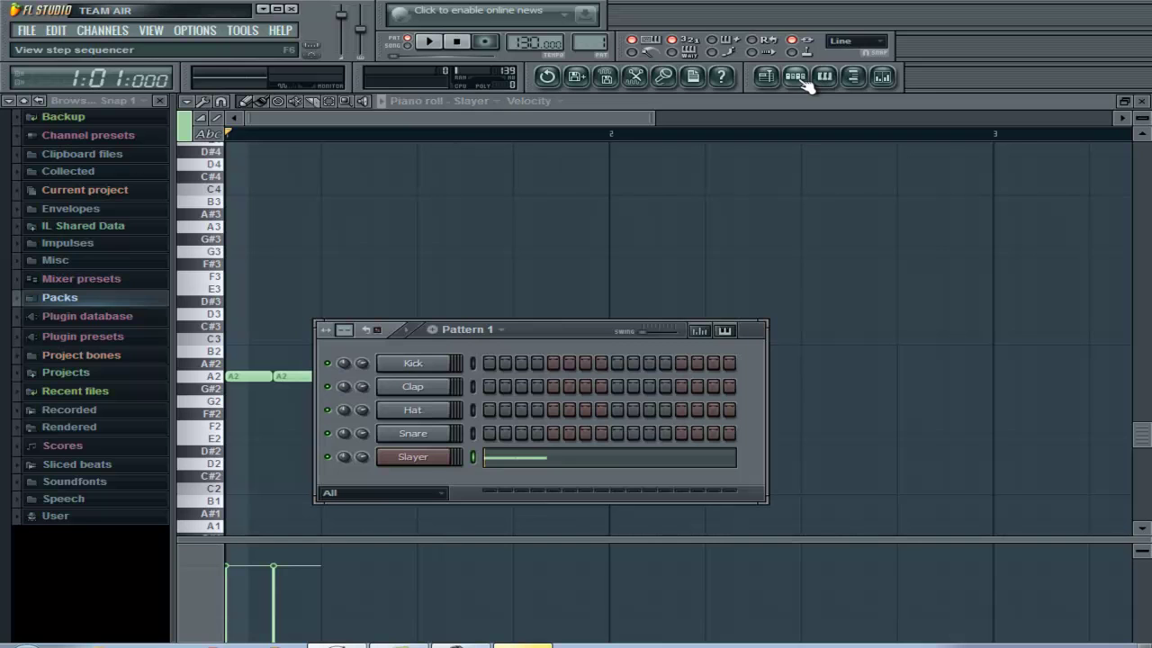
pyautogui.click(443, 465)
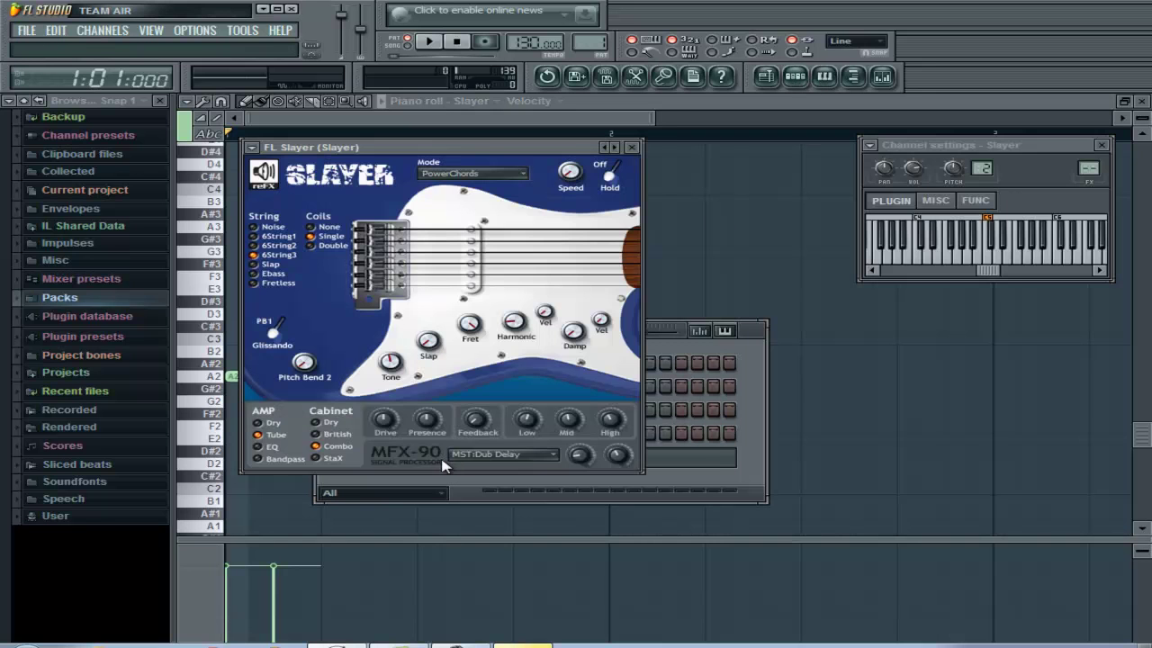
pyautogui.rightClick(574, 336)
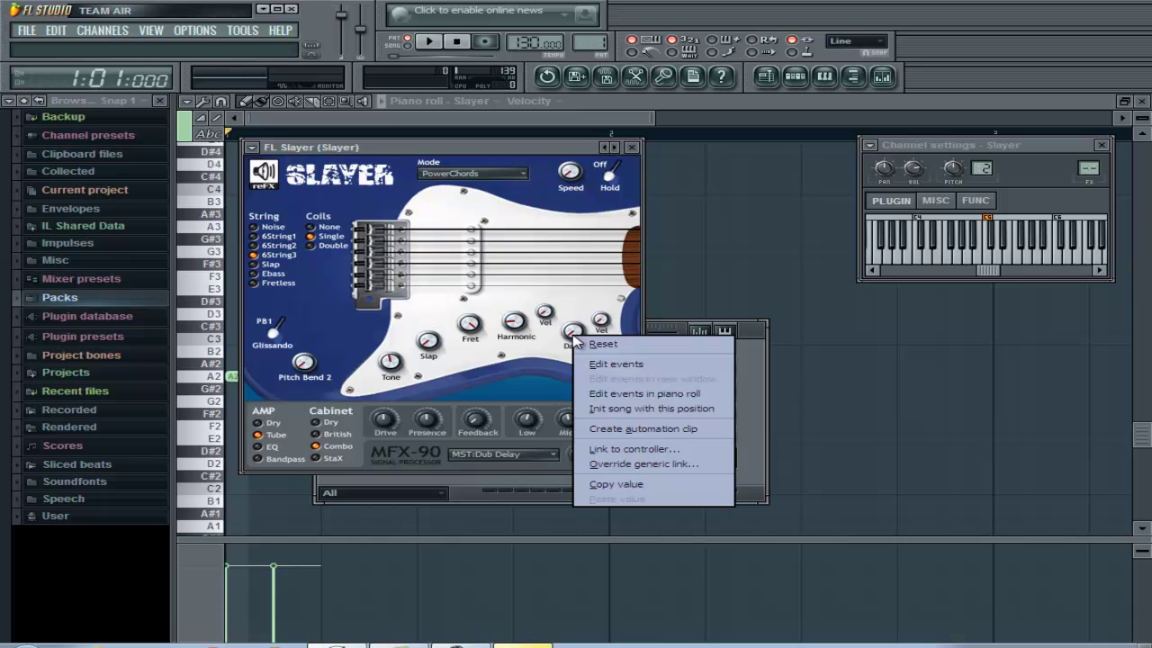
pyautogui.click(666, 396)
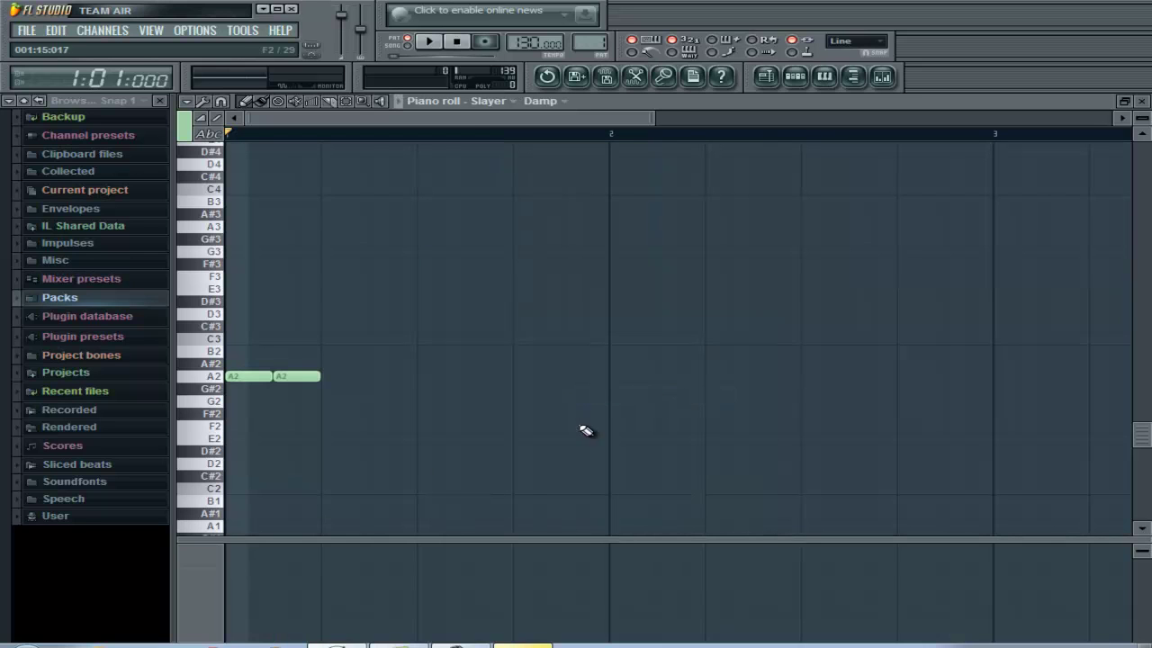
pyautogui.click(228, 567)
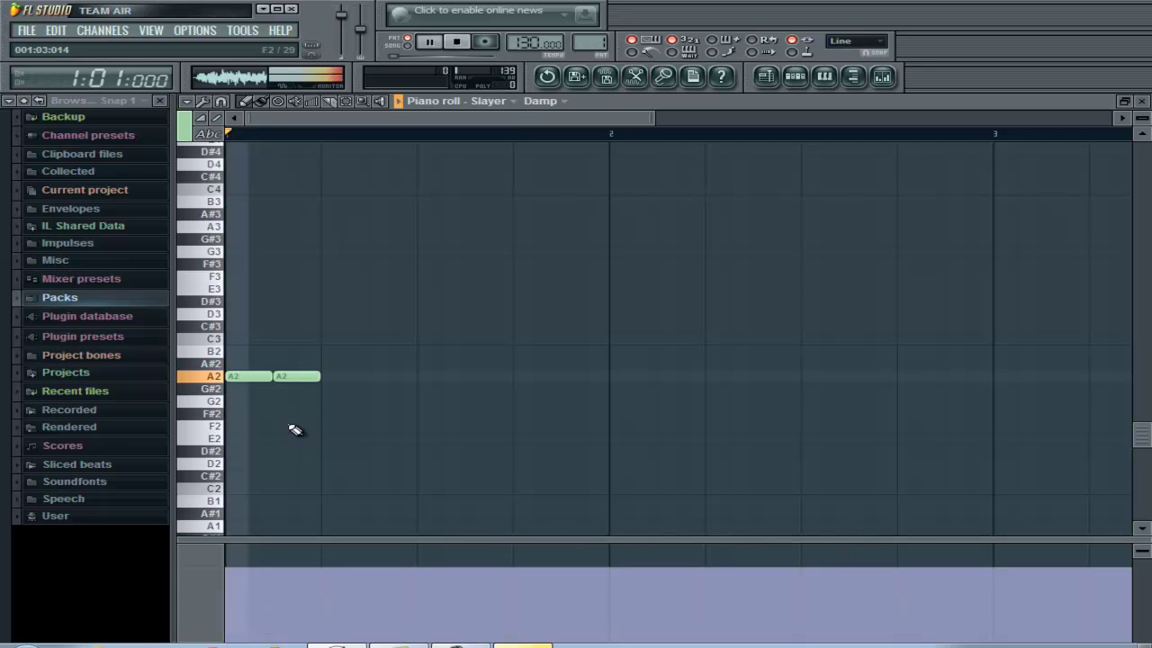
pyautogui.press('space')
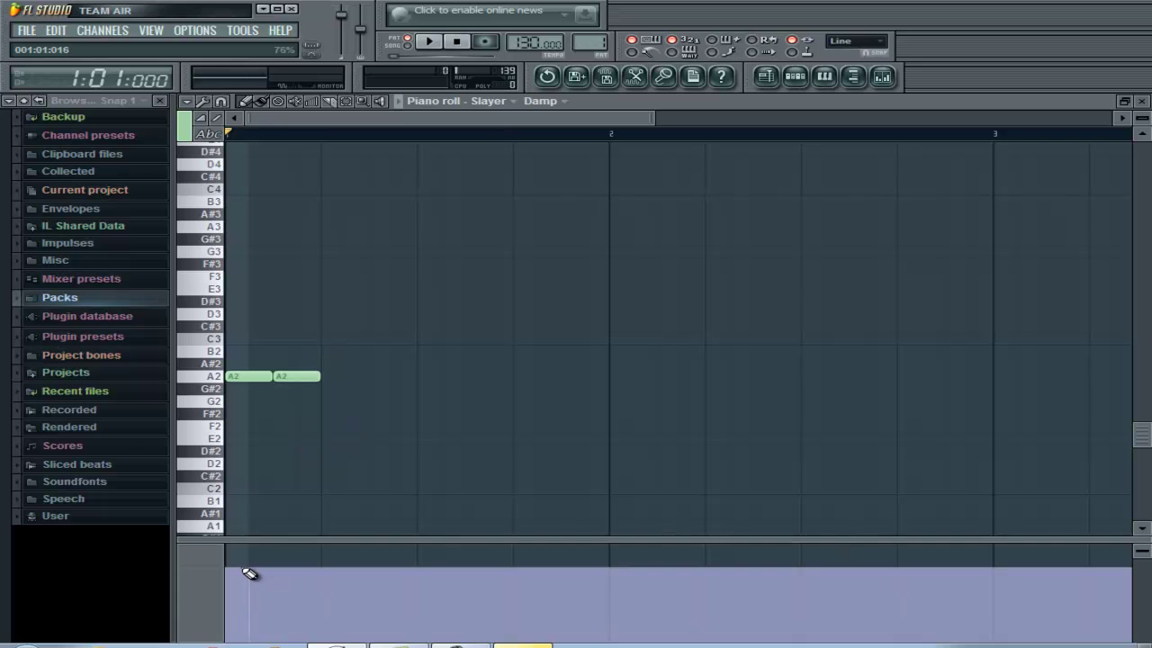
# - Lower the Damp events under both A2 notes to about 26% and play the pattern
pyautogui.moveTo(245, 574); pyautogui.dragTo(237, 618)
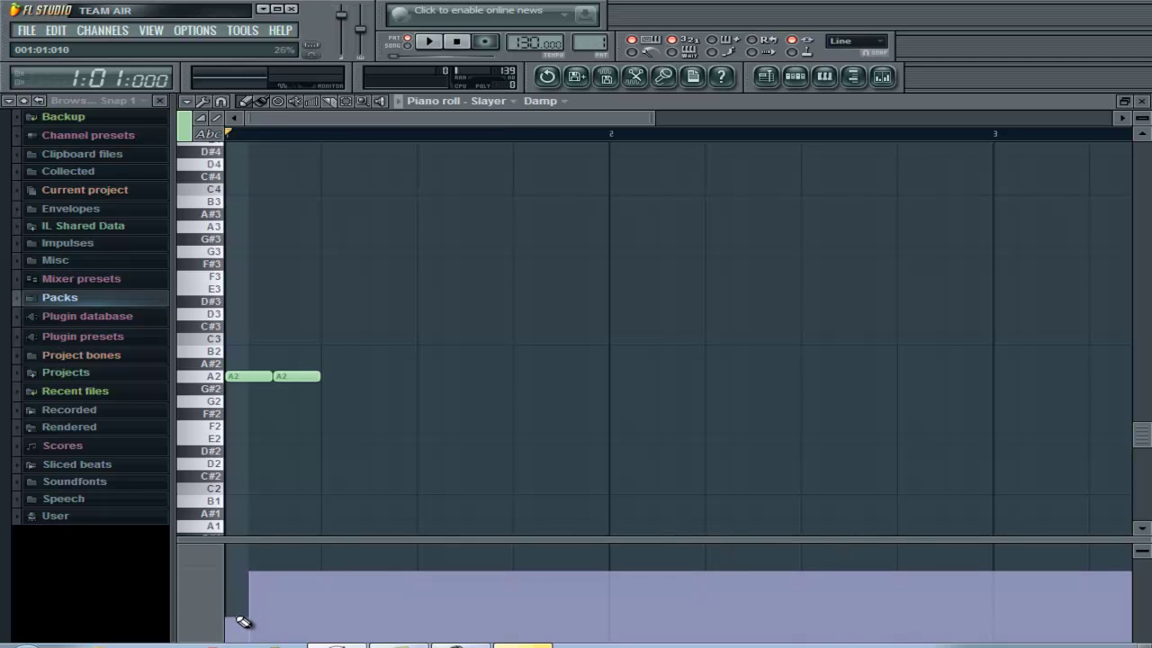
pyautogui.moveTo(268, 579); pyautogui.dragTo(265, 620)
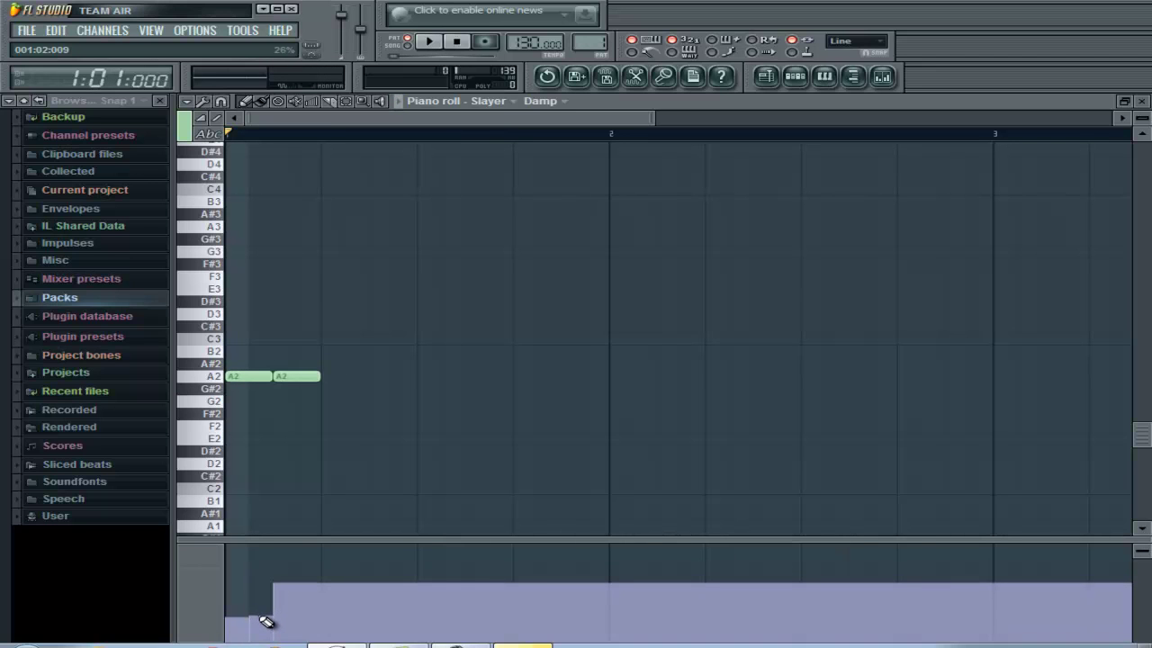
pyautogui.moveTo(293, 590); pyautogui.dragTo(290, 622)
pyautogui.press('space')
pyautogui.press('space')
# - Raise the Damp events under both A2 notes to the maximum and play the pattern
pyautogui.moveTo(245, 622); pyautogui.dragTo(257, 551)
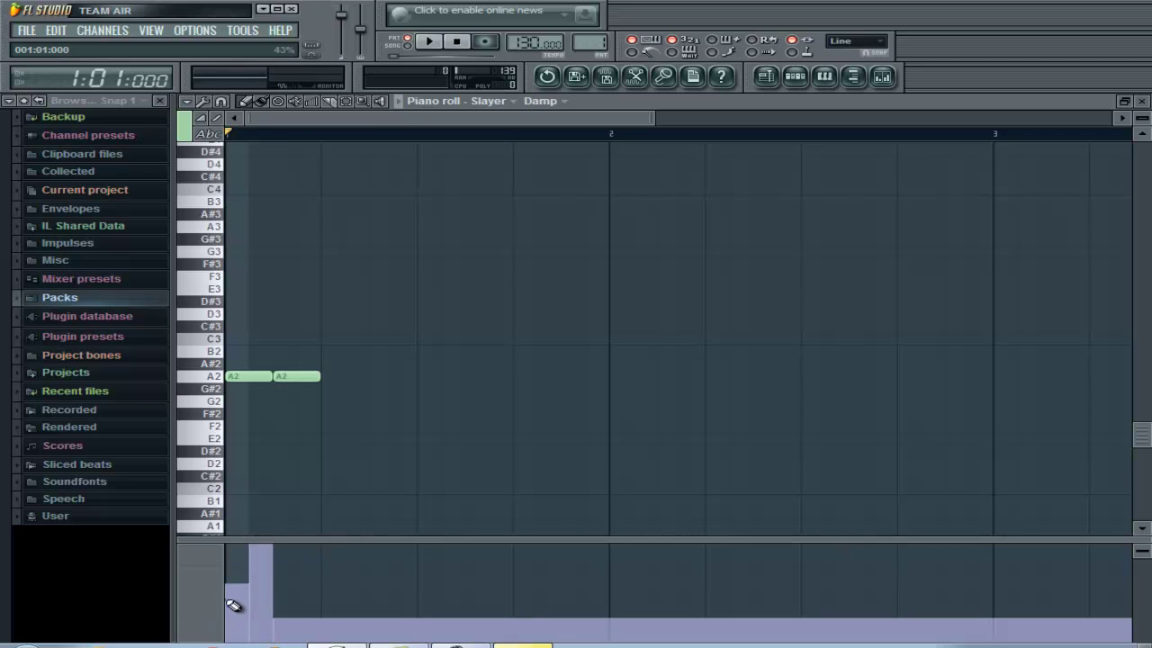
pyautogui.moveTo(238, 591); pyautogui.dragTo(236, 534)
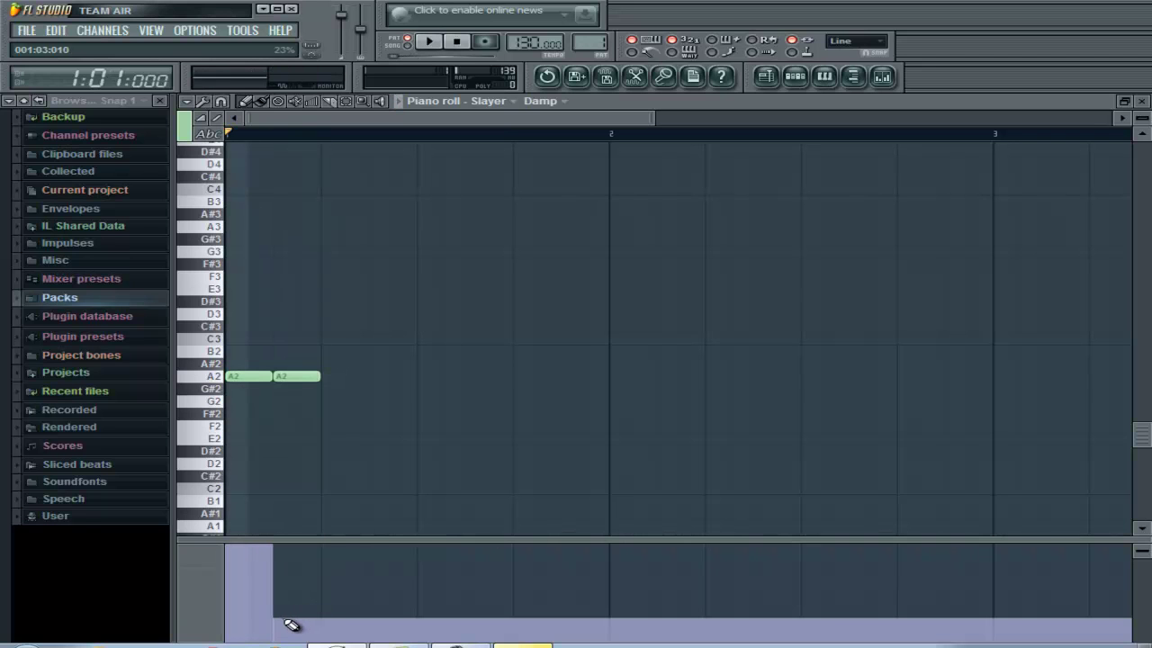
pyautogui.moveTo(282, 619); pyautogui.dragTo(295, 539)
pyautogui.click(280, 614)
pyautogui.moveTo(283, 619); pyautogui.dragTo(282, 537)
pyautogui.press('space')
pyautogui.press('space')
# - Set the Damp event level to about 74% from the pattern's start and play it back
pyautogui.moveTo(238, 544); pyautogui.dragTo(238, 570)
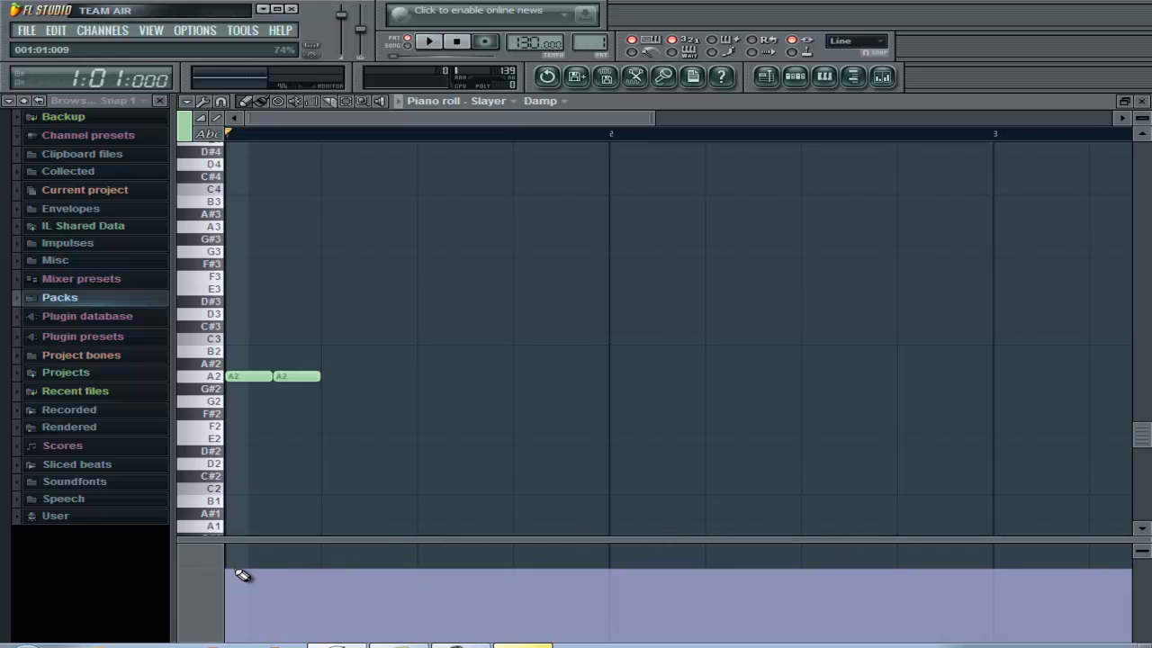
pyautogui.press('space')
pyautogui.press('space')
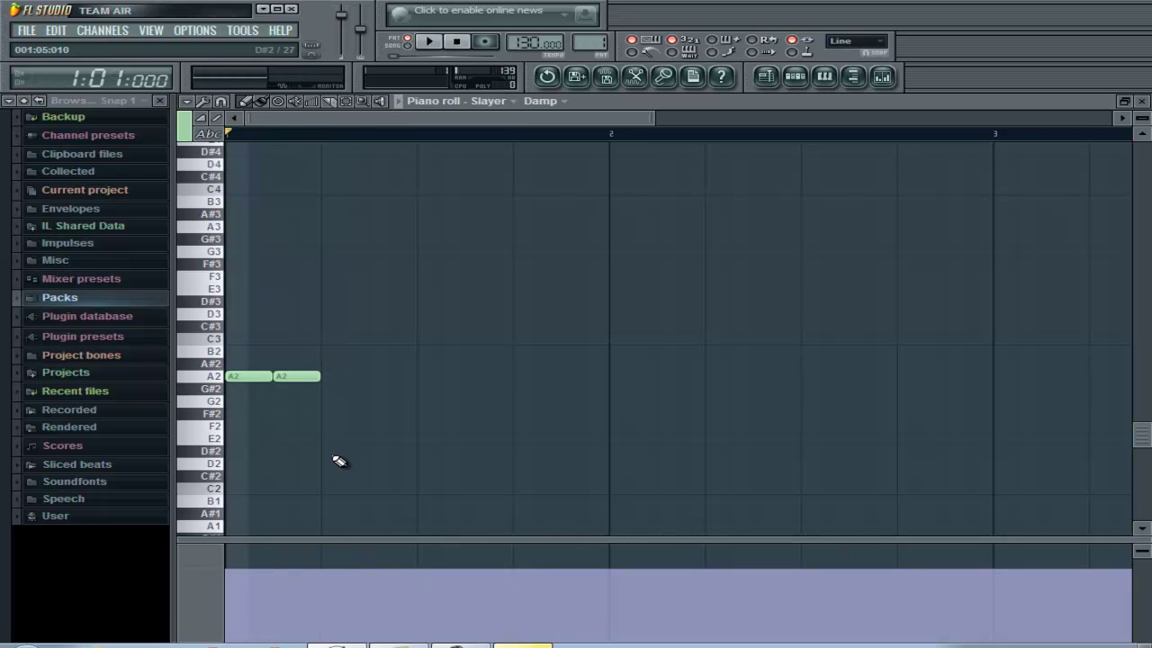
# - Add a C3 note on beat 2, lower the Damp events from there to about 24%, and play the pattern
pyautogui.click(327, 346)
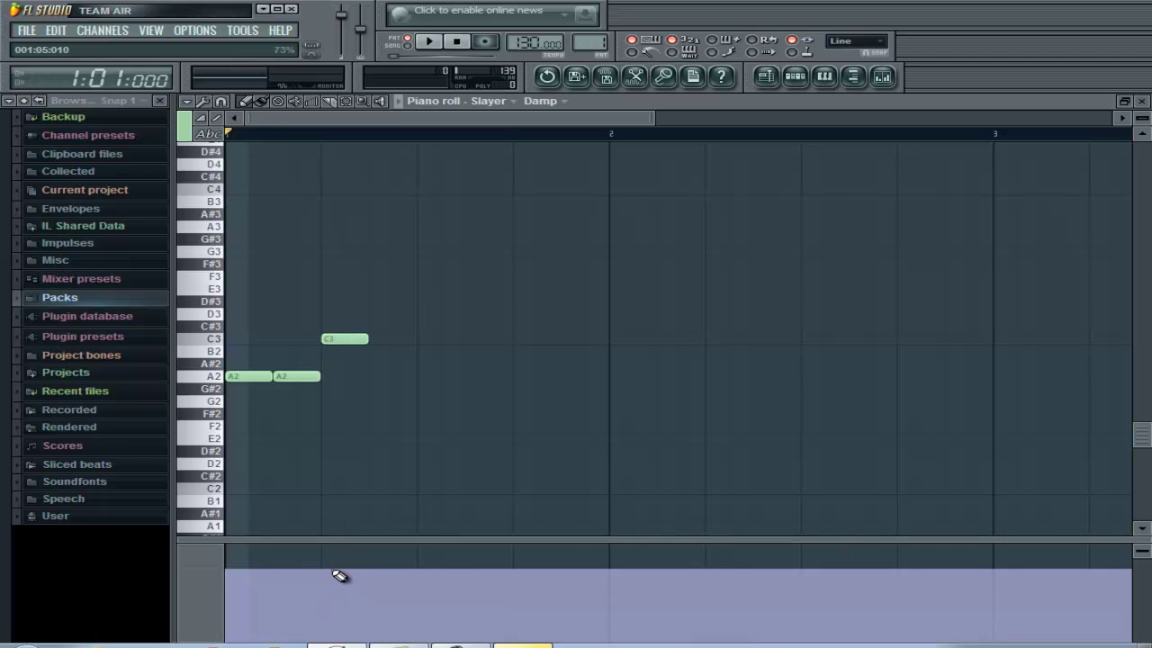
pyautogui.moveTo(339, 574); pyautogui.dragTo(337, 624)
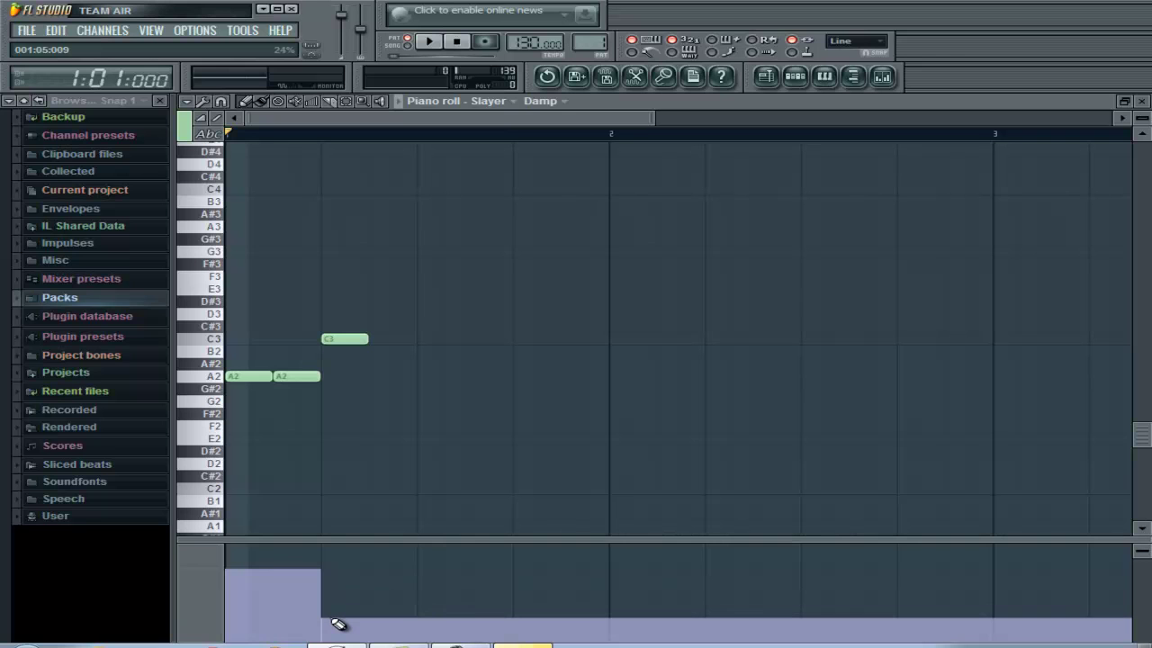
pyautogui.press('space')
pyautogui.press('space')
pyautogui.press('space')
pyautogui.press('space')
# - Add two consecutive A2 notes from beat 3, raise the Damp events from there to about 73%, and play the pattern
pyautogui.click(419, 377)
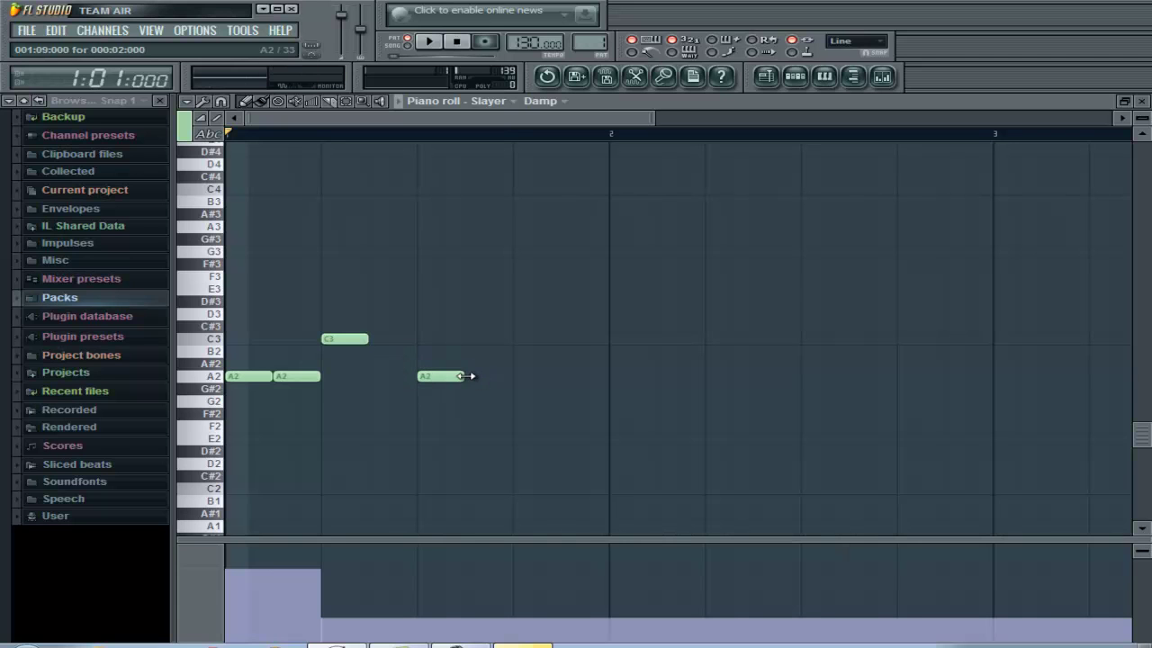
pyautogui.click(470, 377)
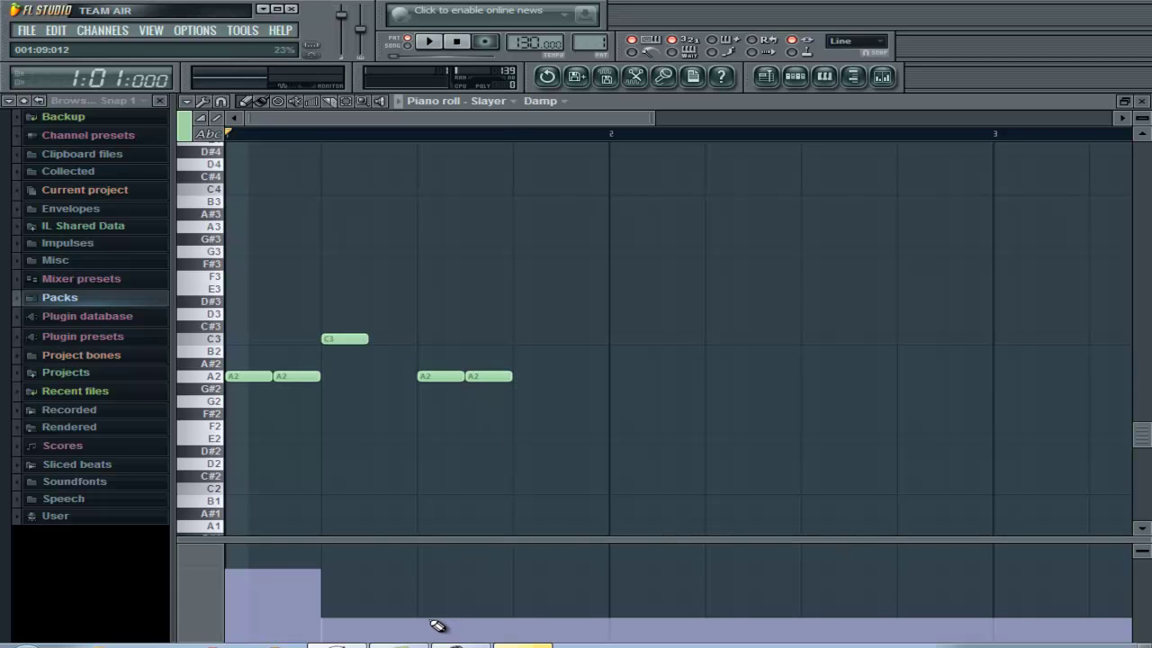
pyautogui.moveTo(436, 623)
pyautogui.mouseDown()
pyautogui.moveTo(440, 570)
pyautogui.moveTo(424, 629)
pyautogui.moveTo(436, 574)
pyautogui.mouseUp()
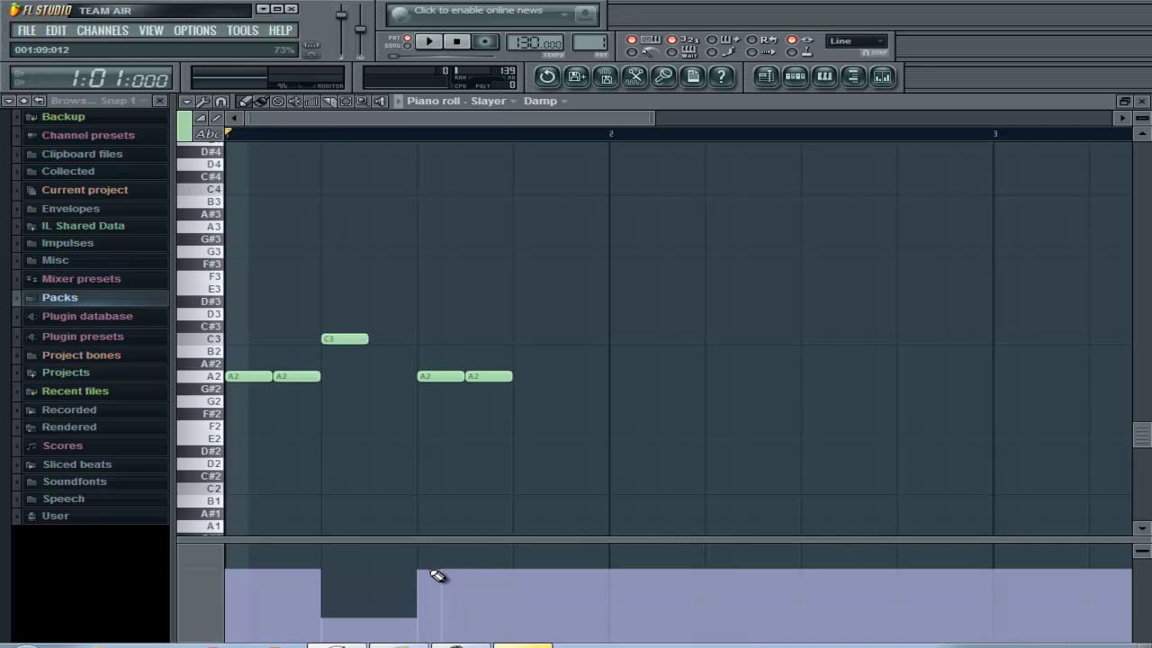
pyautogui.press('space')
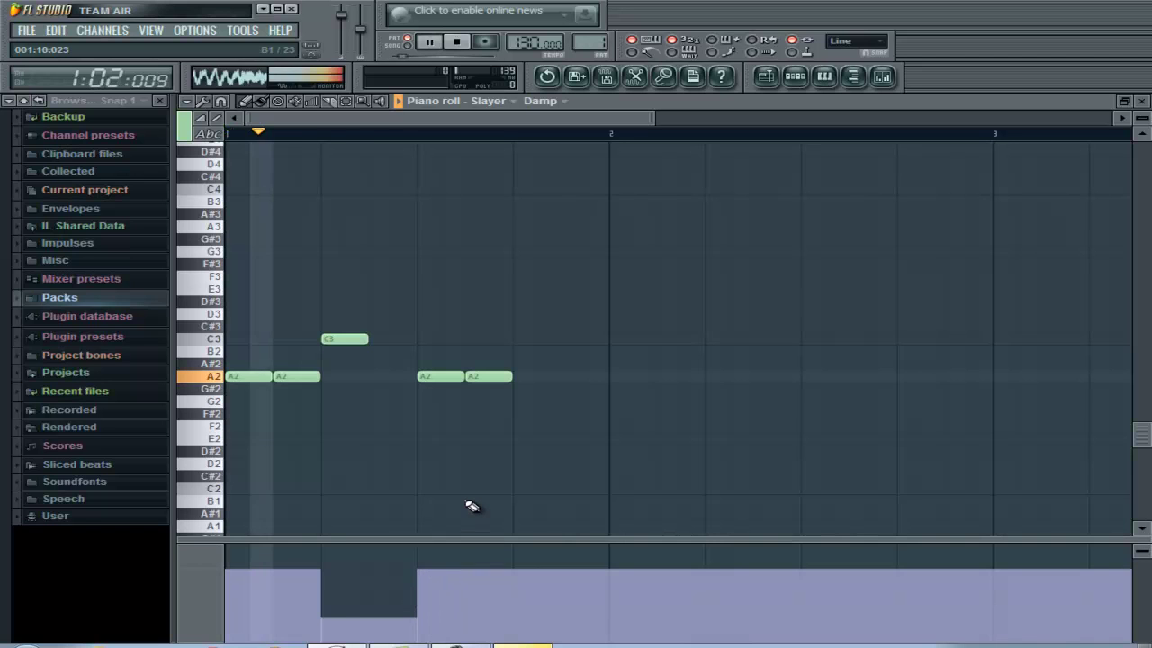
pyautogui.press('space')
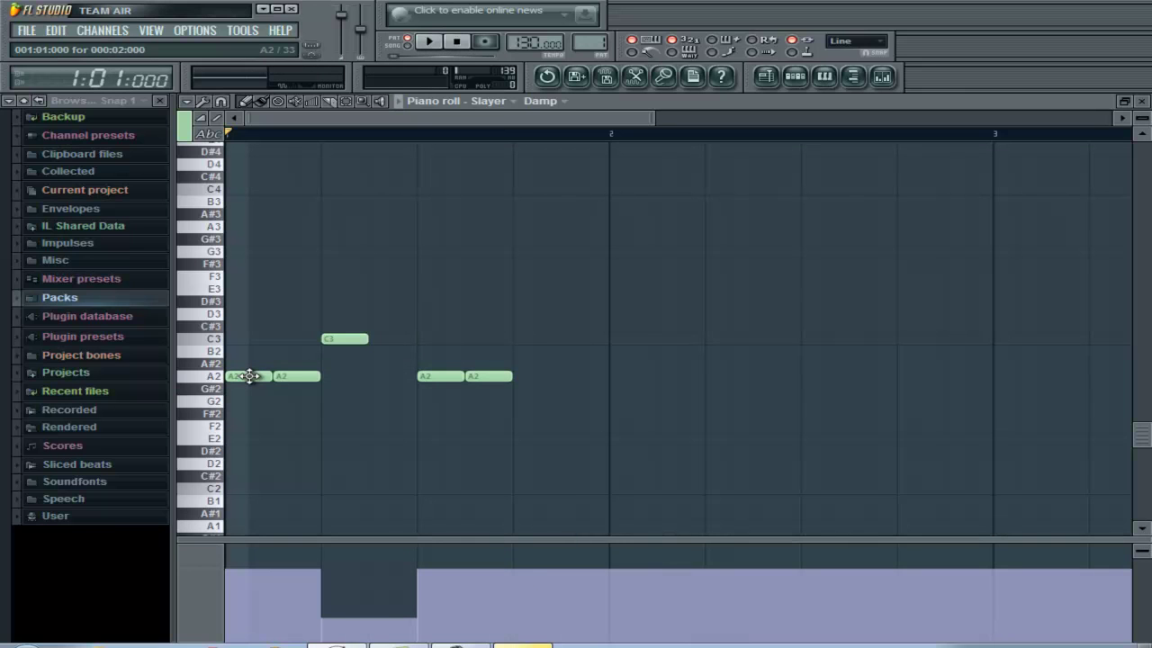
# - Move all five notes up one octave, to A3 and C4, and play the pattern
pyautogui.moveTo(250, 376); pyautogui.dragTo(241, 225)
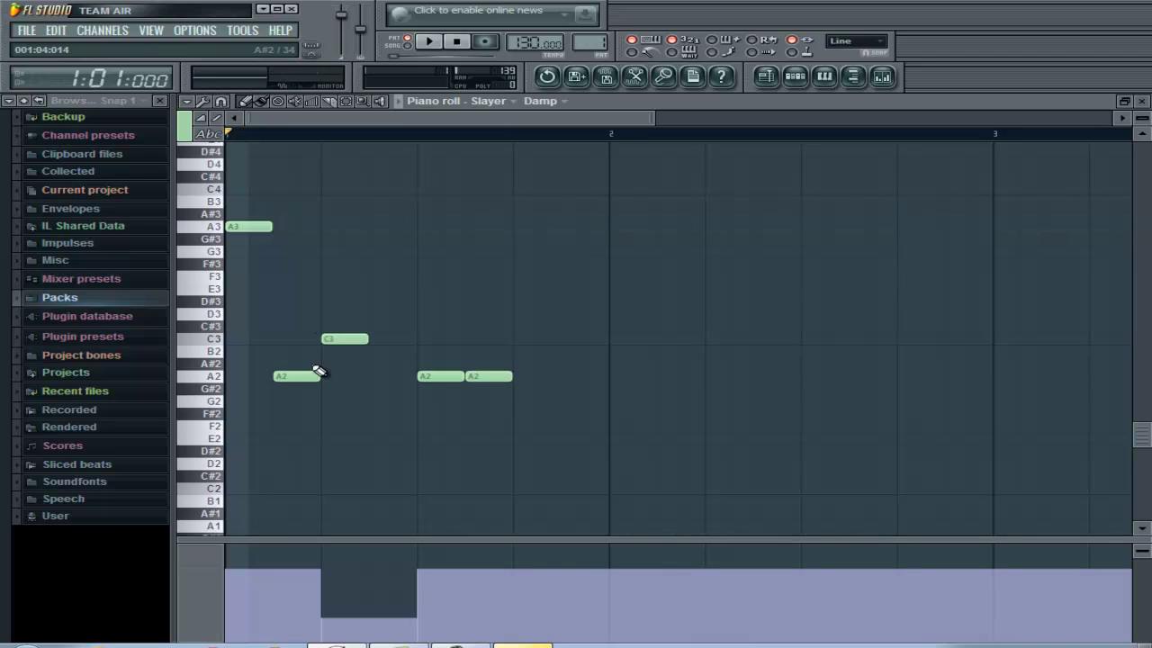
pyautogui.moveTo(291, 375); pyautogui.dragTo(296, 224)
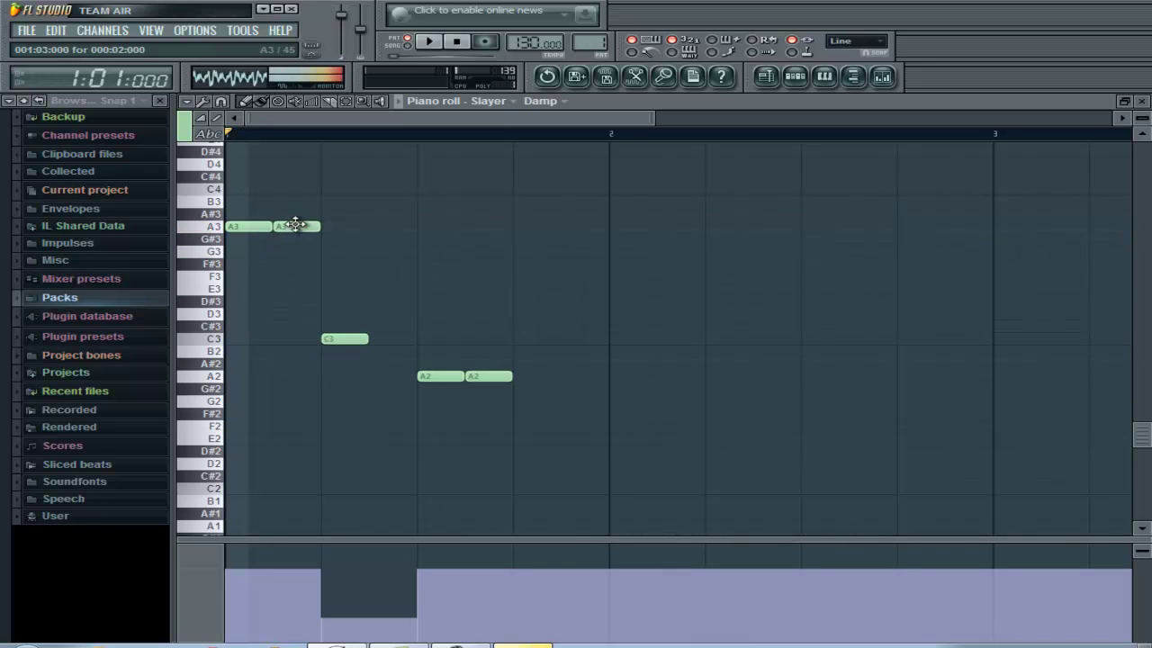
pyautogui.moveTo(354, 338); pyautogui.dragTo(346, 189)
pyautogui.moveTo(445, 377); pyautogui.dragTo(442, 226)
pyautogui.moveTo(482, 373); pyautogui.dragTo(486, 226)
pyautogui.scroll(1, 515, 302)
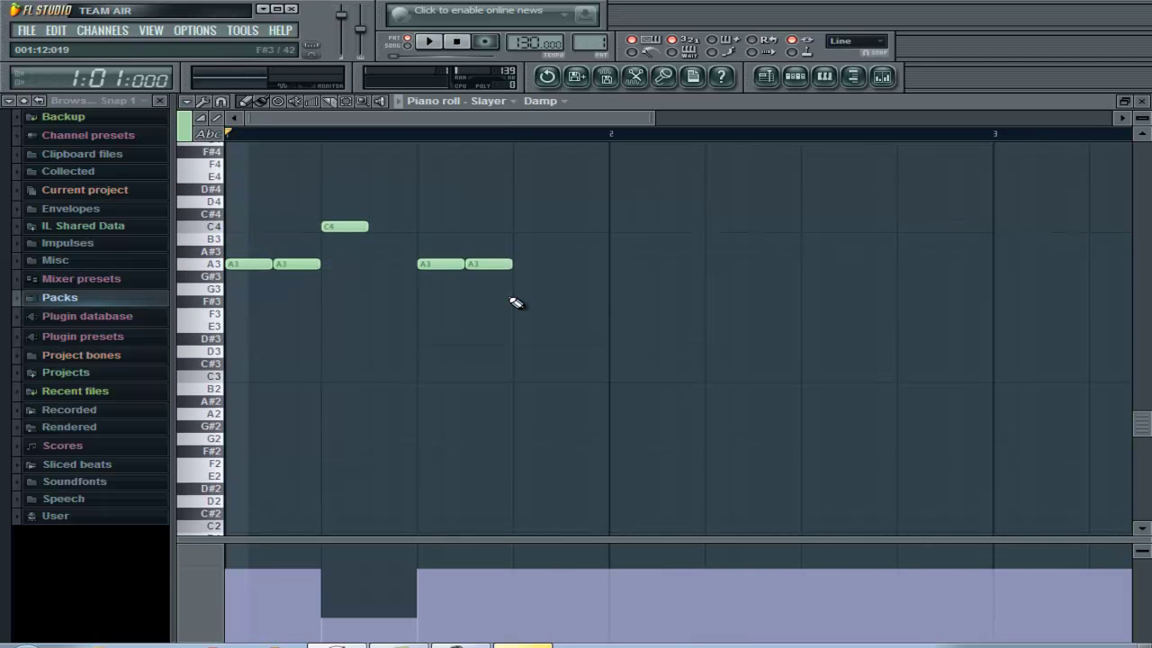
pyautogui.scroll(3, 515, 302)
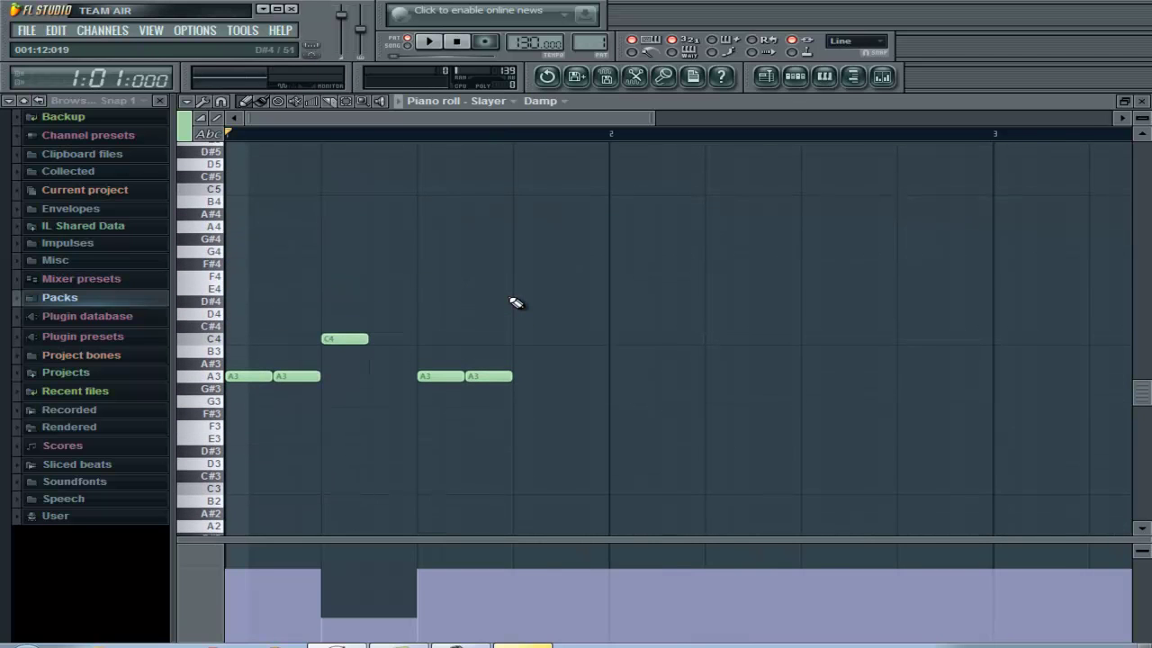
pyautogui.press('space')
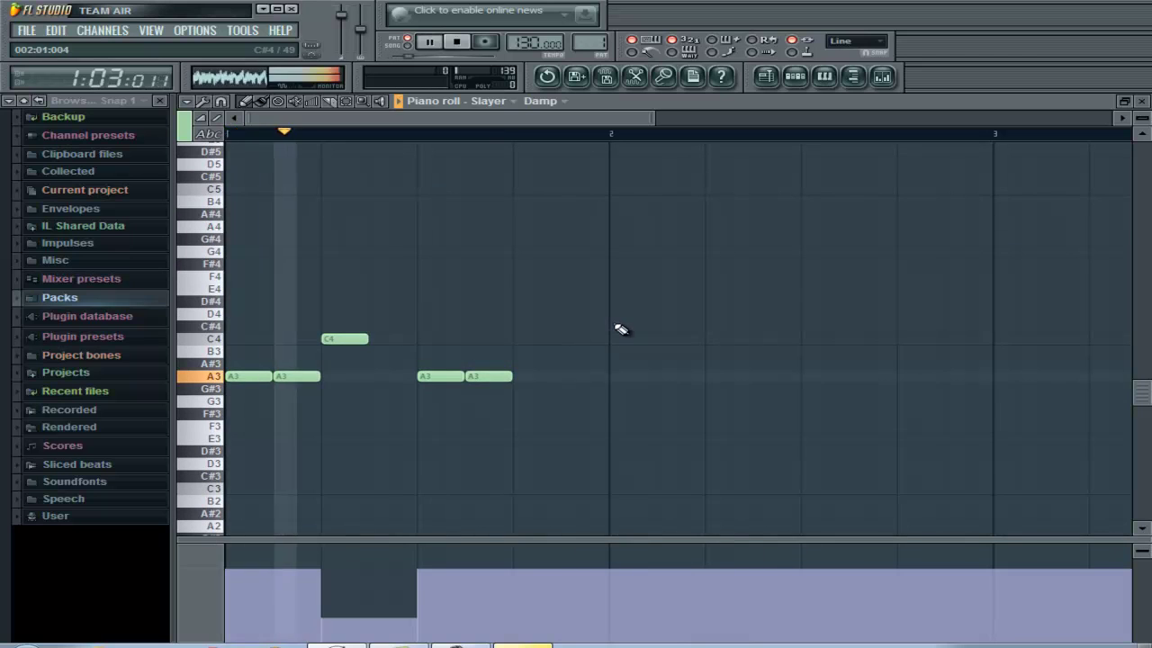
pyautogui.press('space')
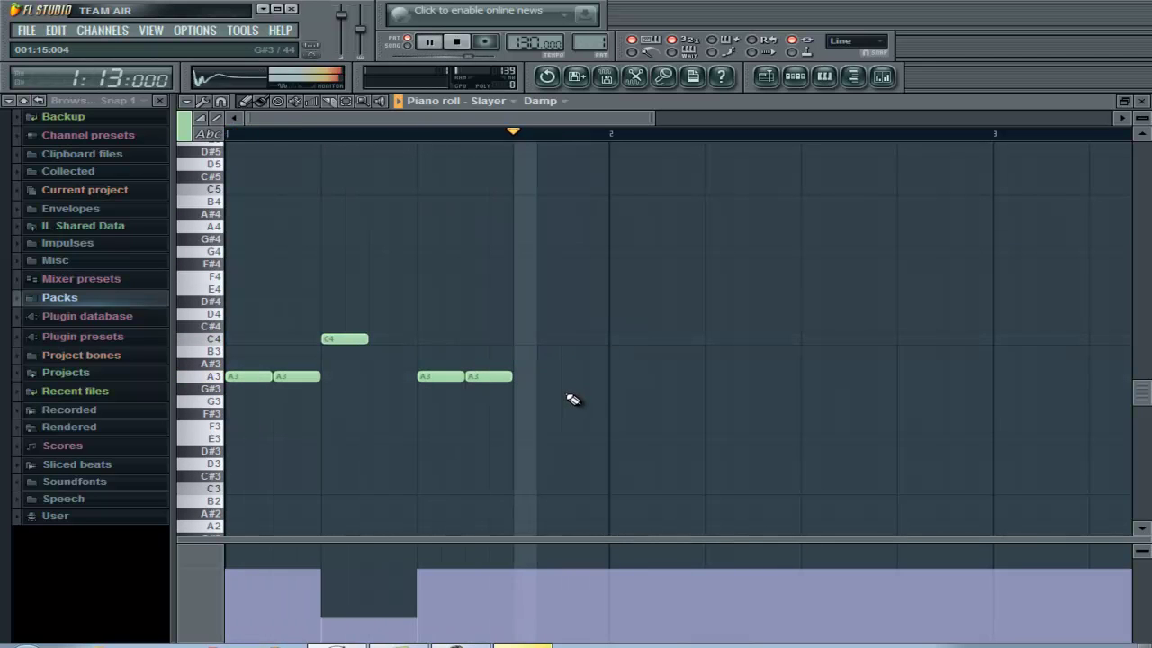
pyautogui.press('space')
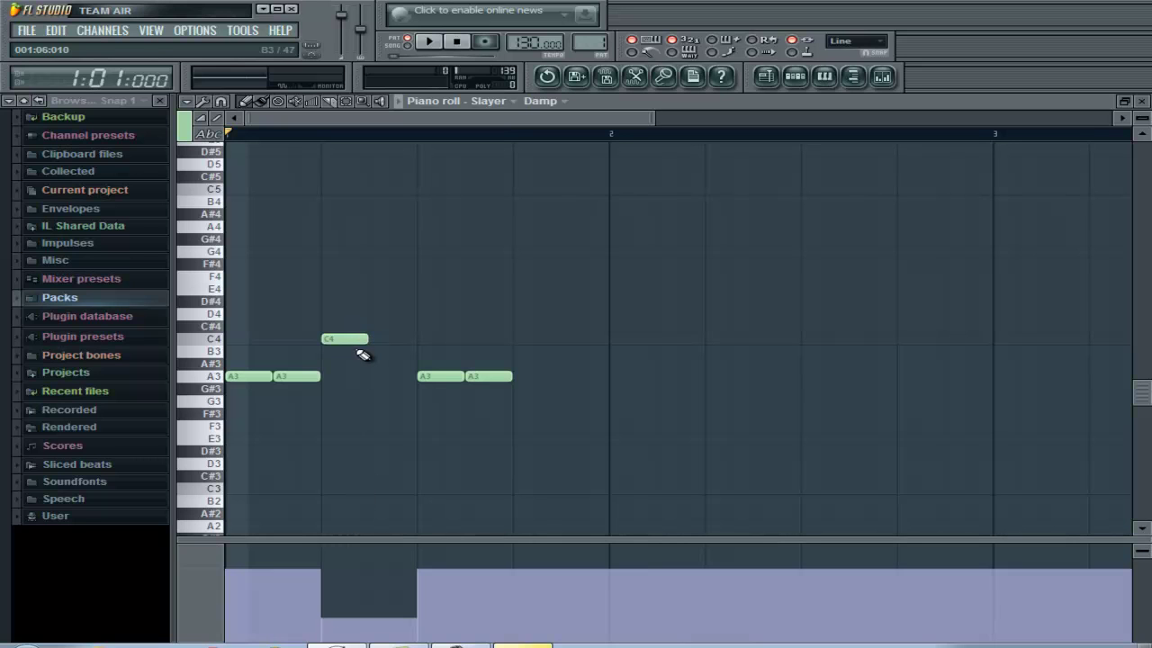
# - Lengthen the C4 note to fill the whole second beat and play the pattern
pyautogui.moveTo(367, 340); pyautogui.dragTo(416, 341)
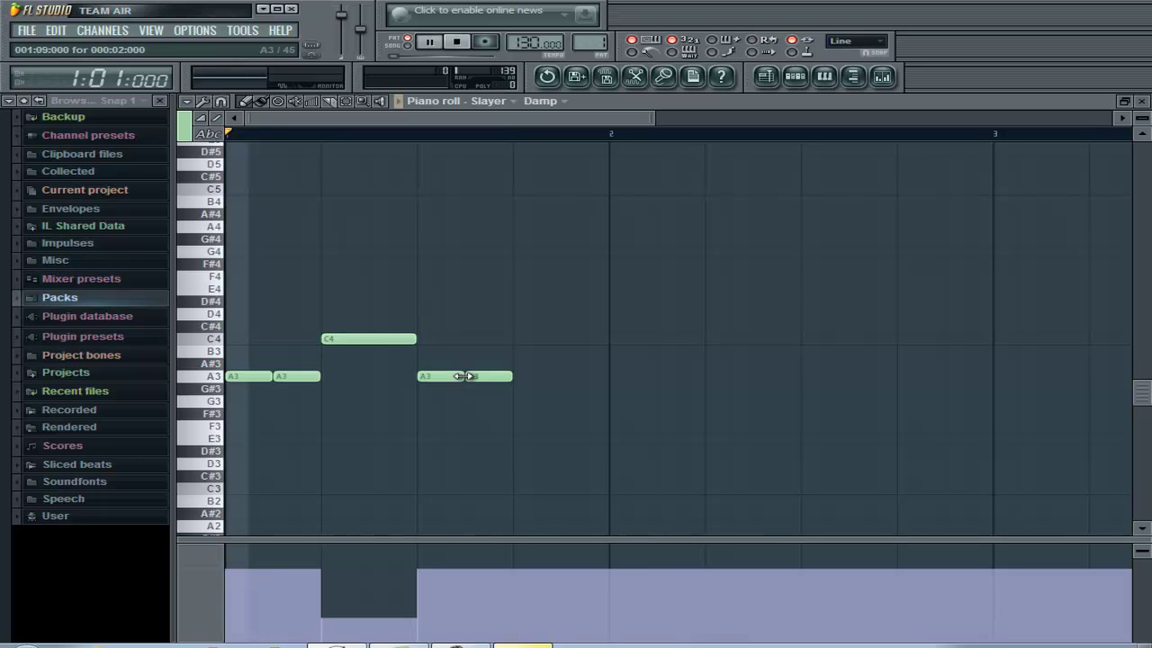
pyautogui.press('space')
pyautogui.press('space')
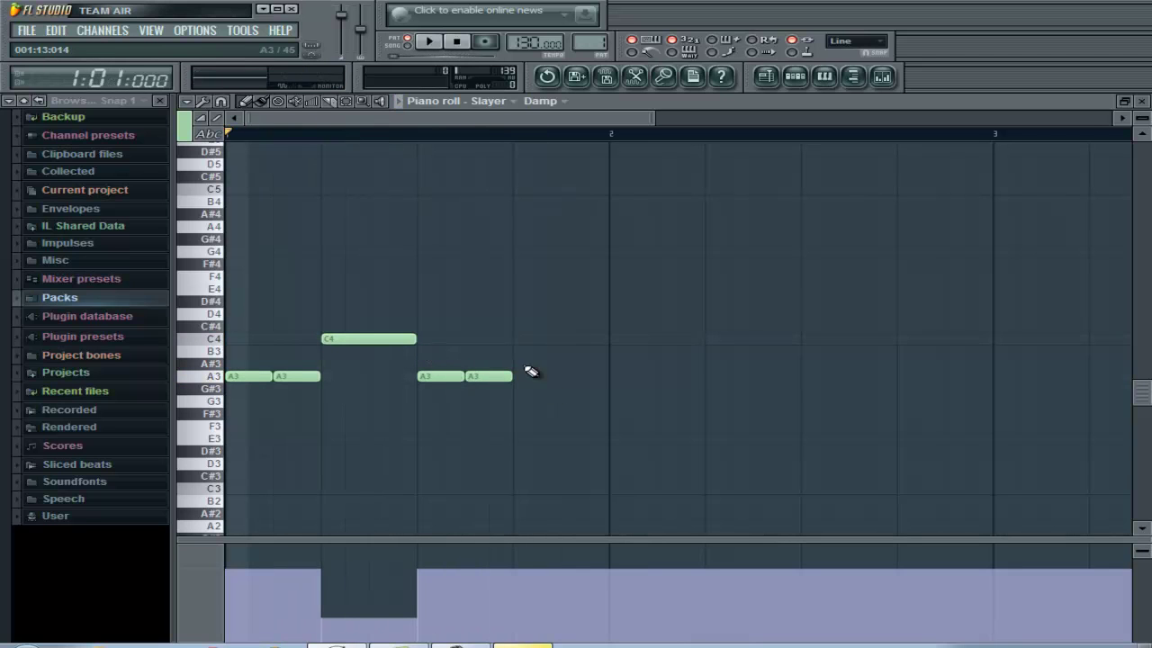
# - Add a one-beat D4 note on beat 4, lower the Damp events from there to about 26%, and play the pattern
pyautogui.click(516, 325)
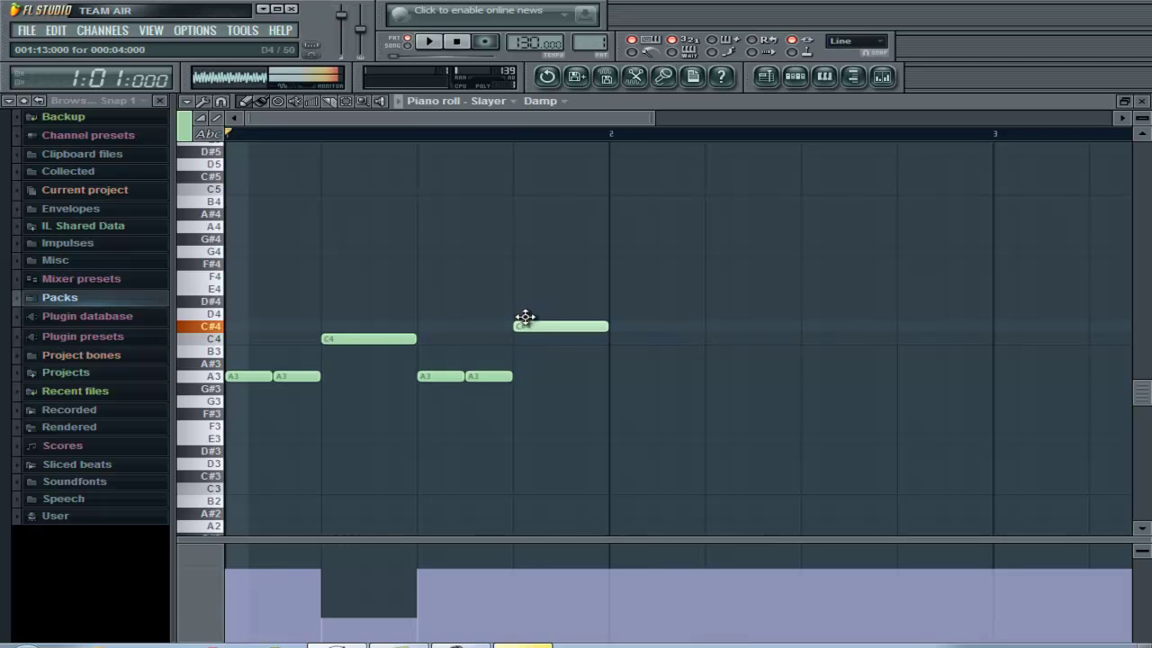
pyautogui.moveTo(523, 321); pyautogui.dragTo(523, 312)
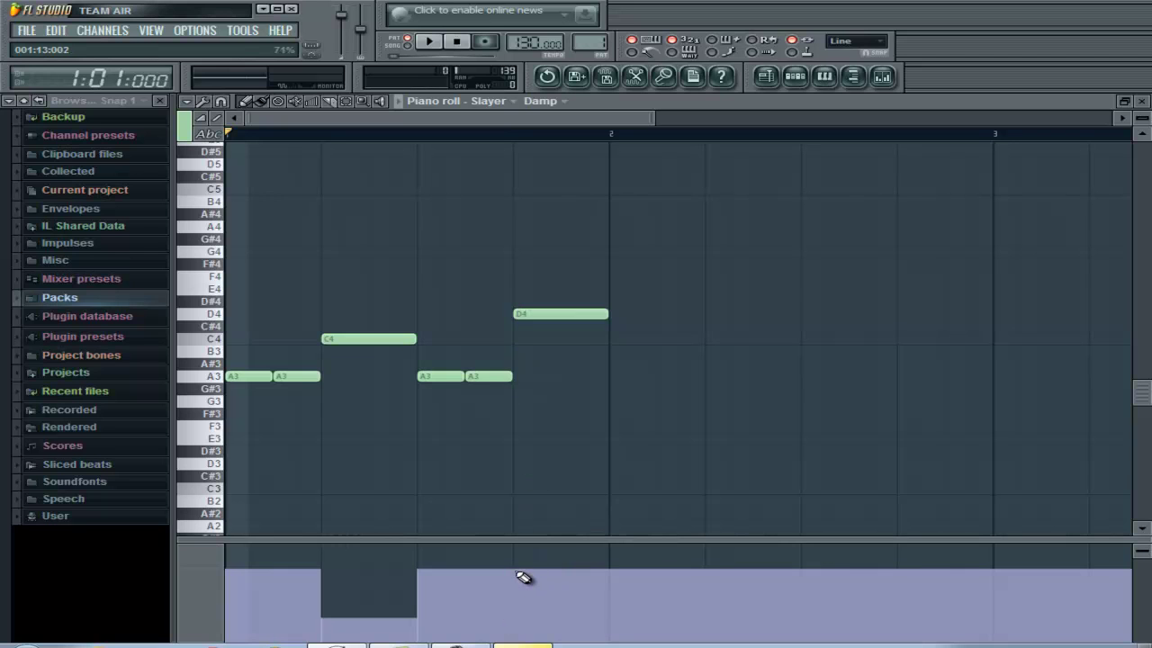
pyautogui.moveTo(527, 576); pyautogui.dragTo(520, 623)
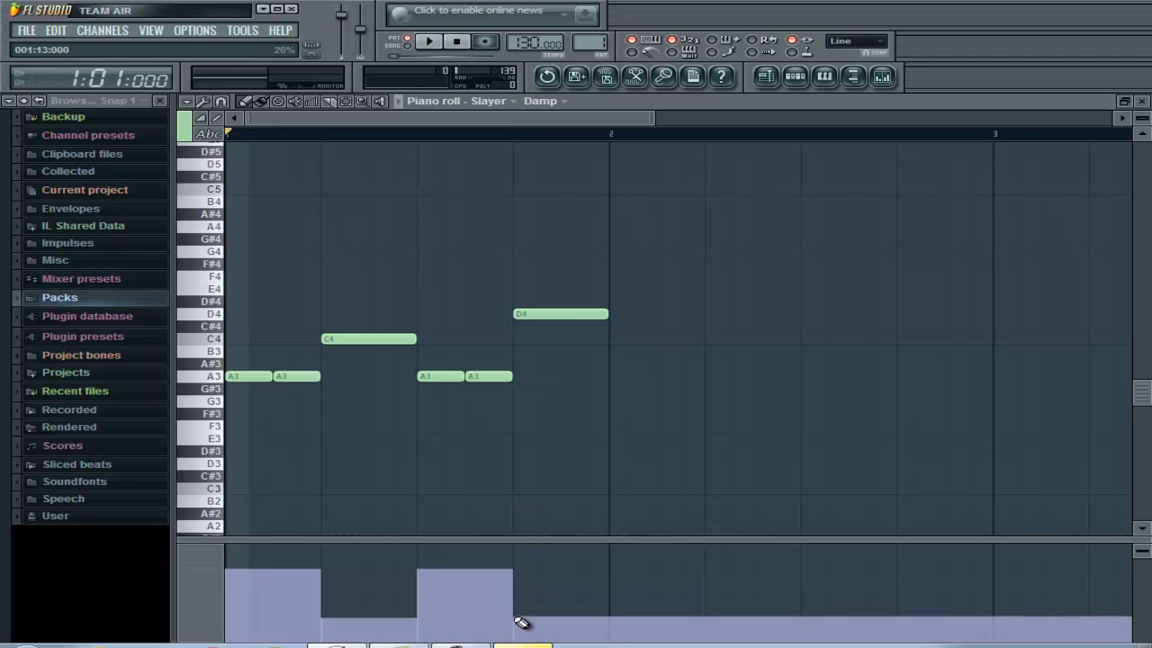
pyautogui.press('space')
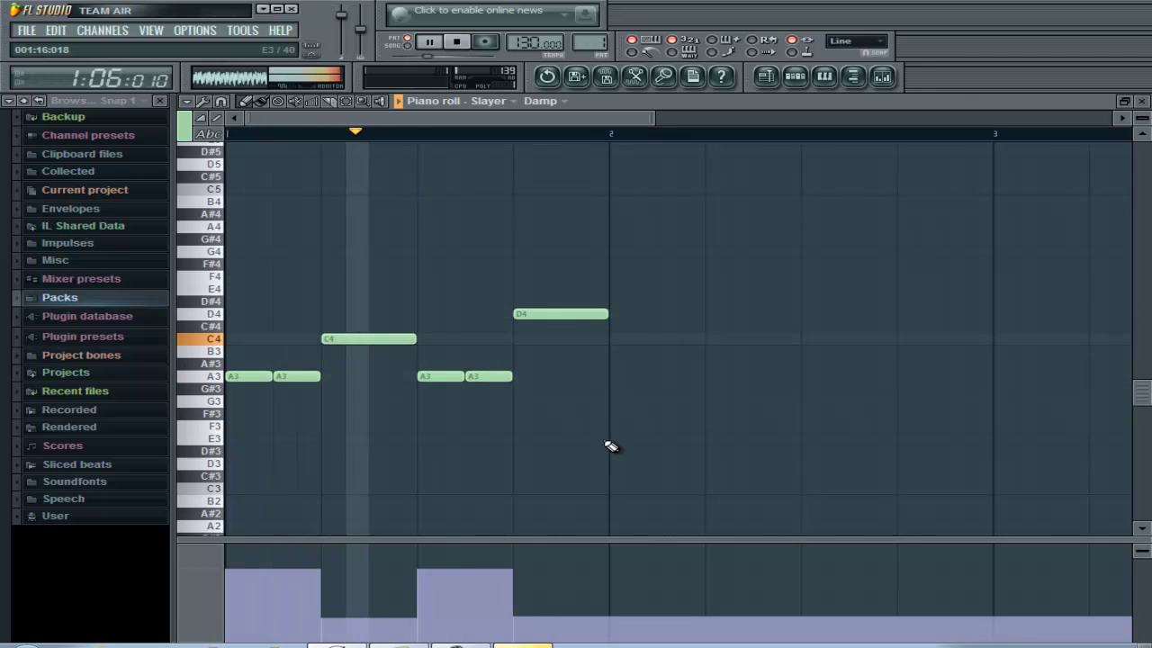
pyautogui.press('space')
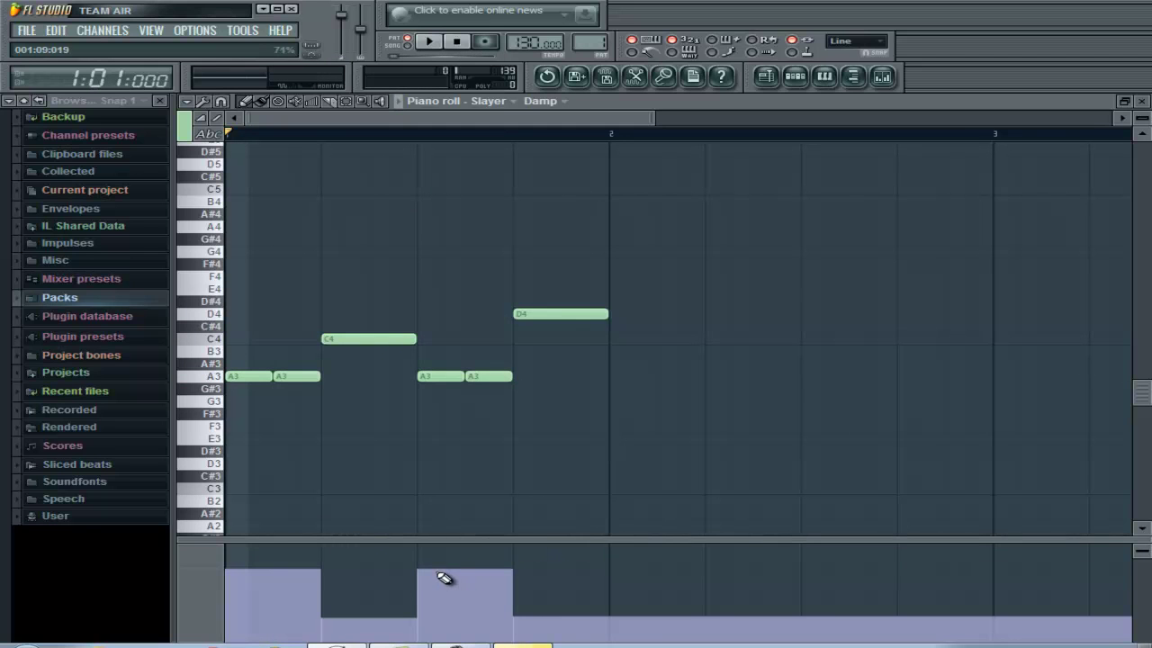
# - Fine-tune the Damp event levels under the second pair of A3 notes and under the D4 note
pyautogui.moveTo(434, 574); pyautogui.dragTo(435, 568)
pyautogui.moveTo(540, 623)
pyautogui.mouseDown()
pyautogui.moveTo(528, 586)
pyautogui.moveTo(537, 573)
pyautogui.moveTo(529, 626)
pyautogui.moveTo(551, 623)
pyautogui.mouseUp()
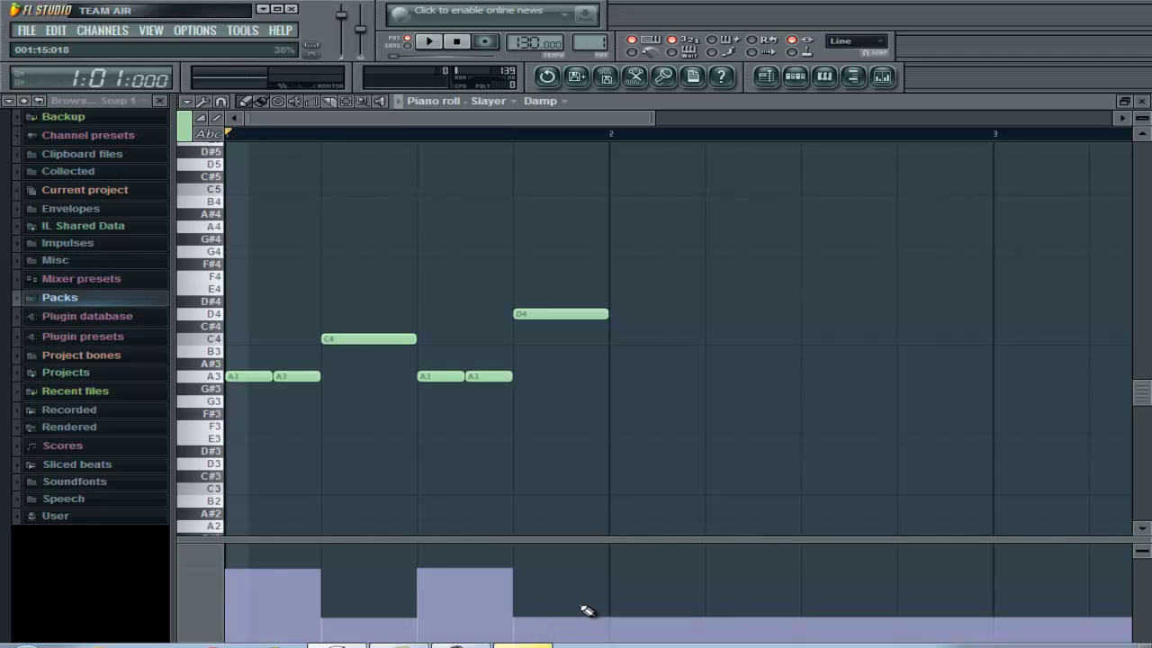